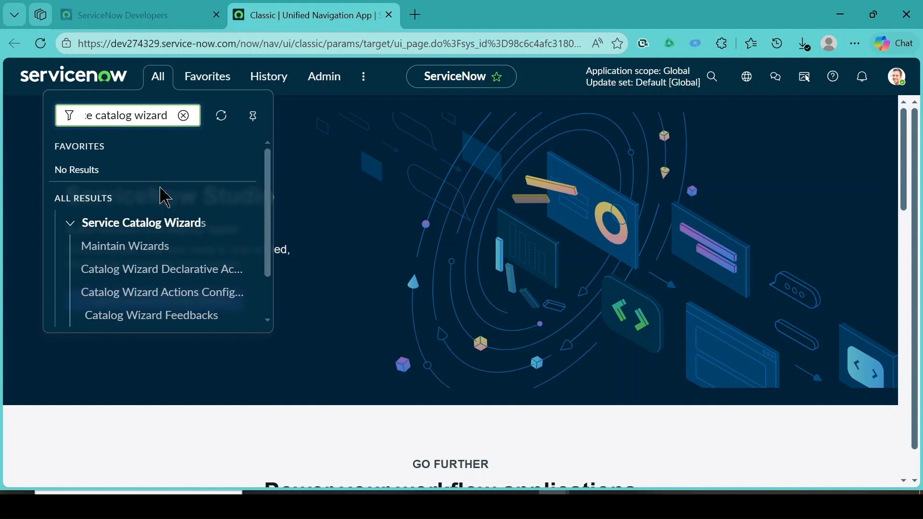
# - Open the Create catalog item wizard from Maintain Wizards and review its settings and related links
pyautogui.click(152, 258)
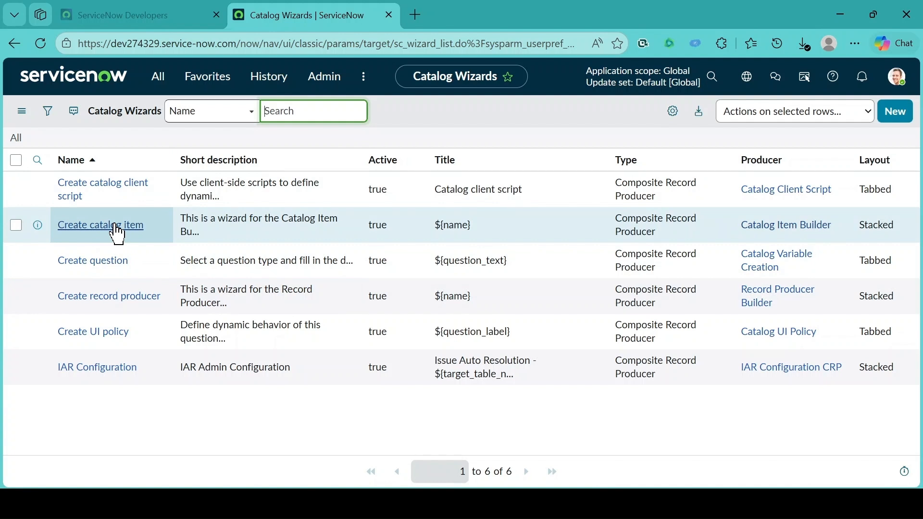
pyautogui.click(116, 225)
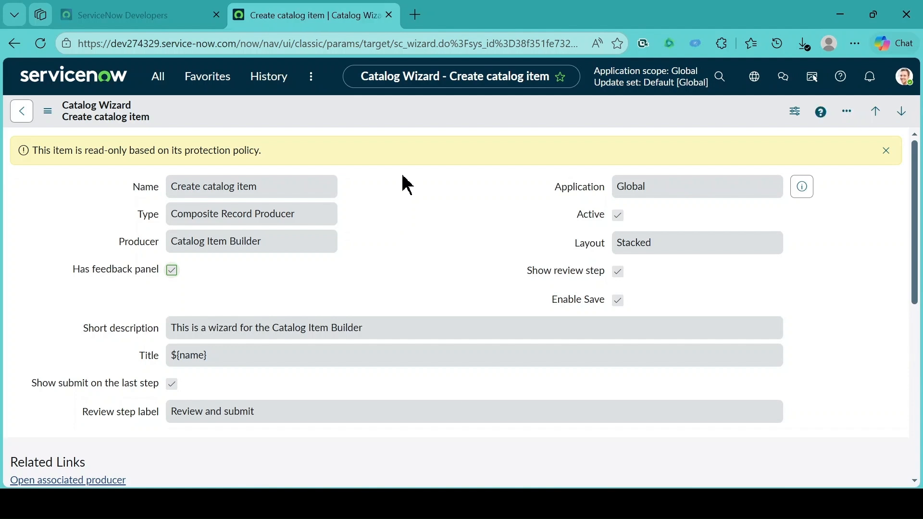
pyautogui.scroll(-2, 407, 185)
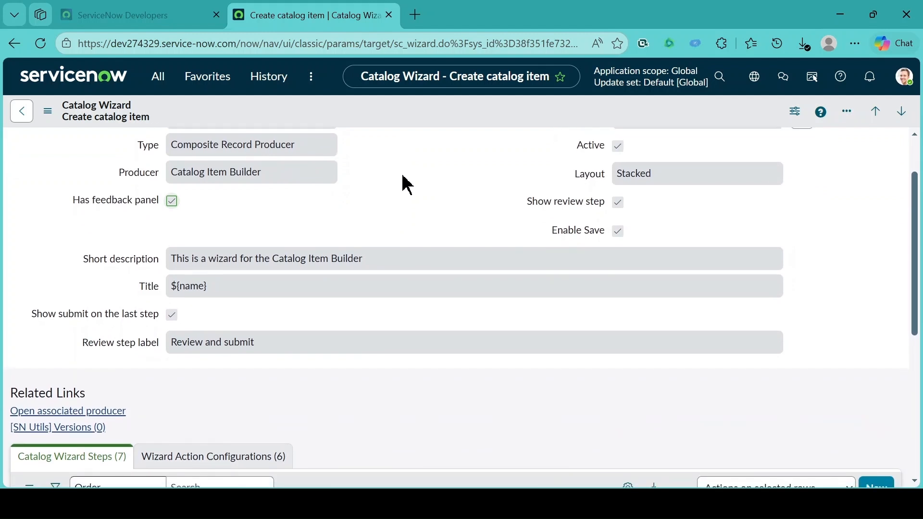
pyautogui.scroll(-1, 408, 185)
pyautogui.scroll(-1, 407, 185)
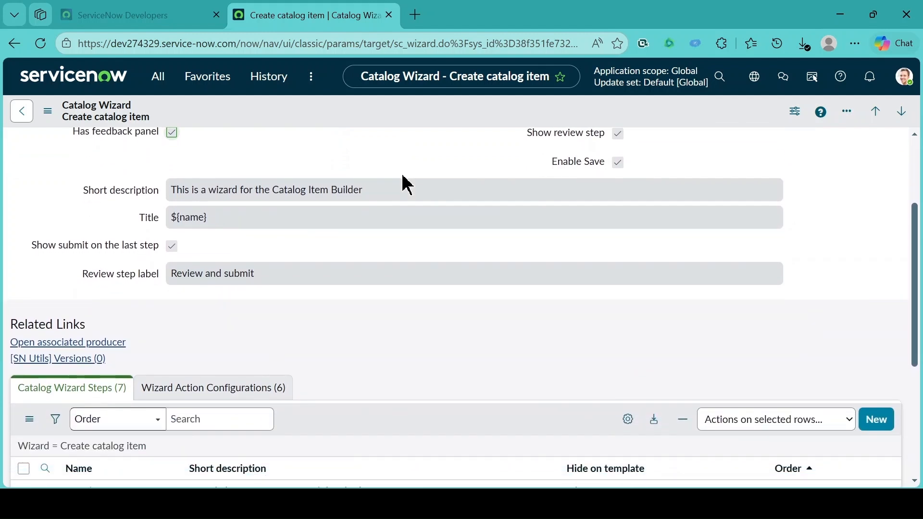
pyautogui.scroll(3, 407, 185)
pyautogui.scroll(1, 407, 185)
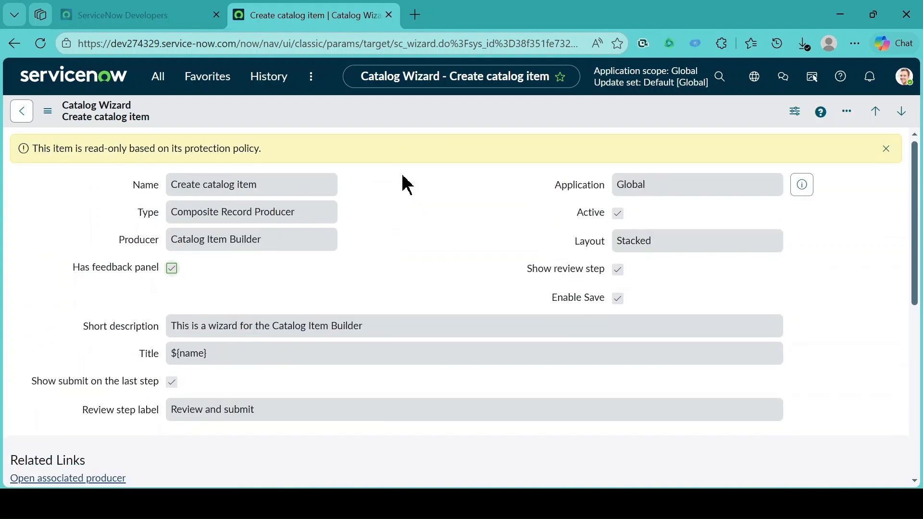
pyautogui.scroll(-3, 408, 185)
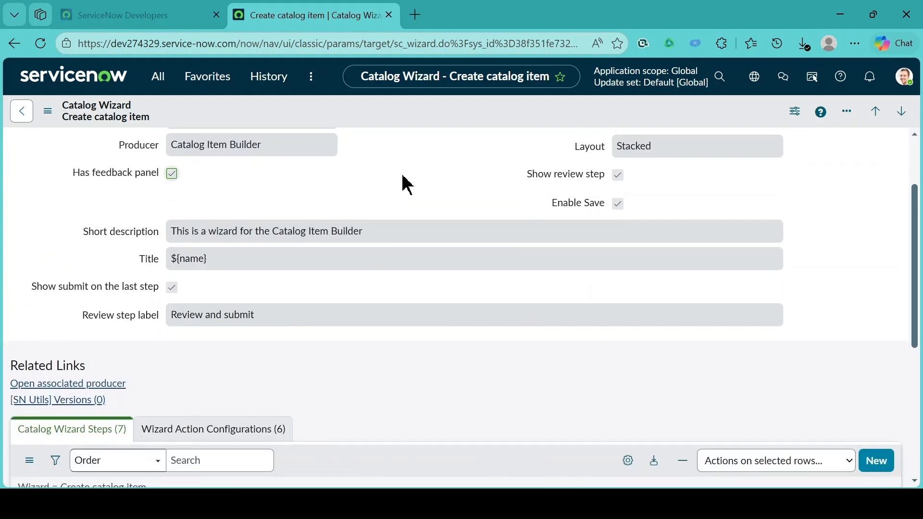
pyautogui.scroll(-1, 407, 185)
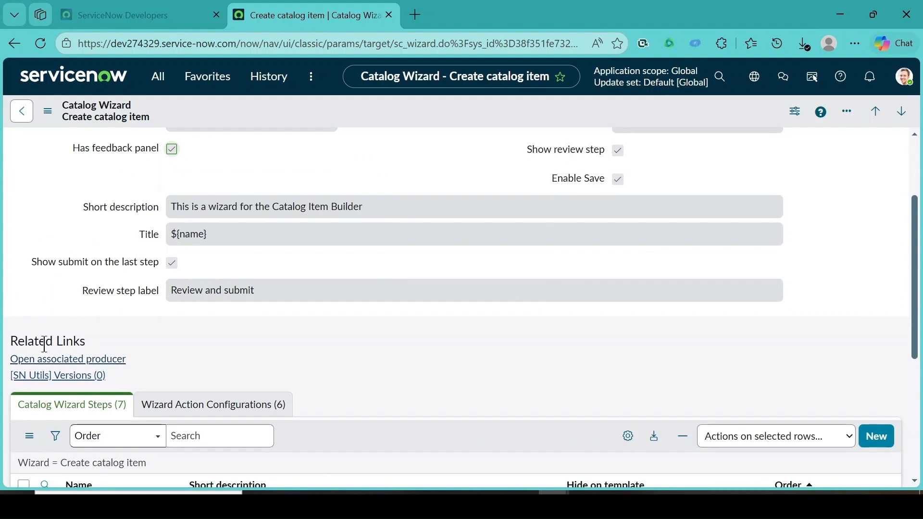
# - Open the wizard's associated producer and start a new variable record for it
pyautogui.click(99, 361)
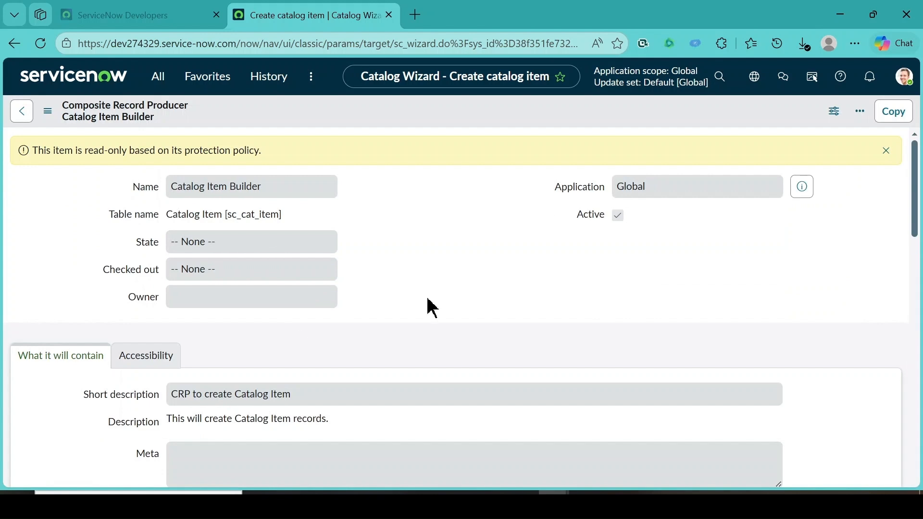
pyautogui.scroll(-2, 507, 359)
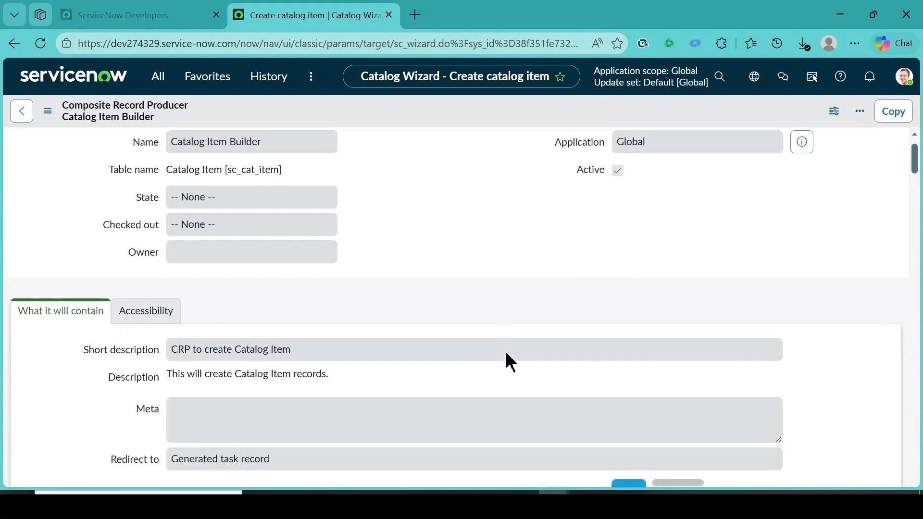
pyautogui.scroll(-6, 506, 353)
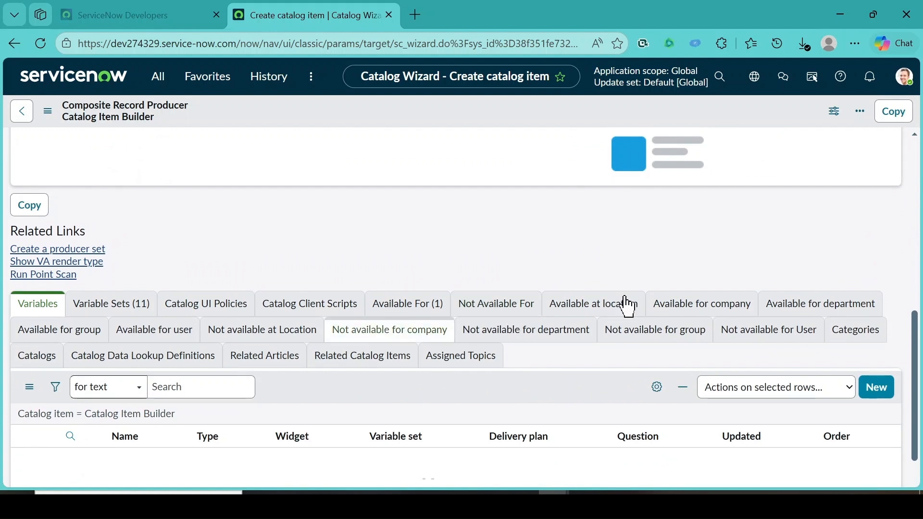
pyautogui.click(863, 386)
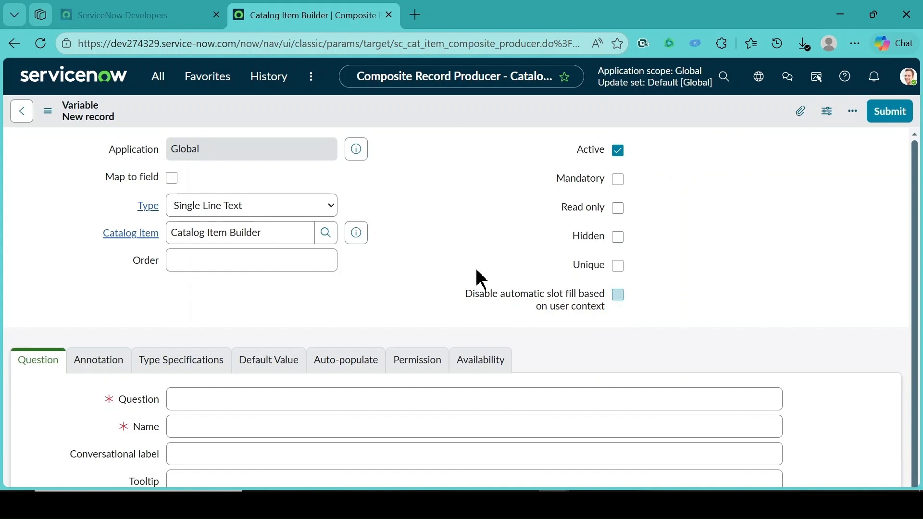
pyautogui.scroll(-1, 472, 288)
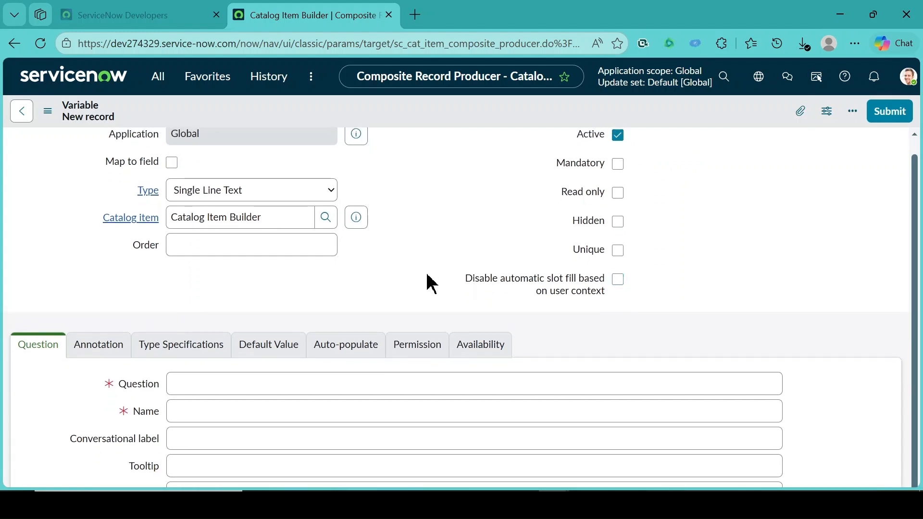
pyautogui.scroll(1, 424, 264)
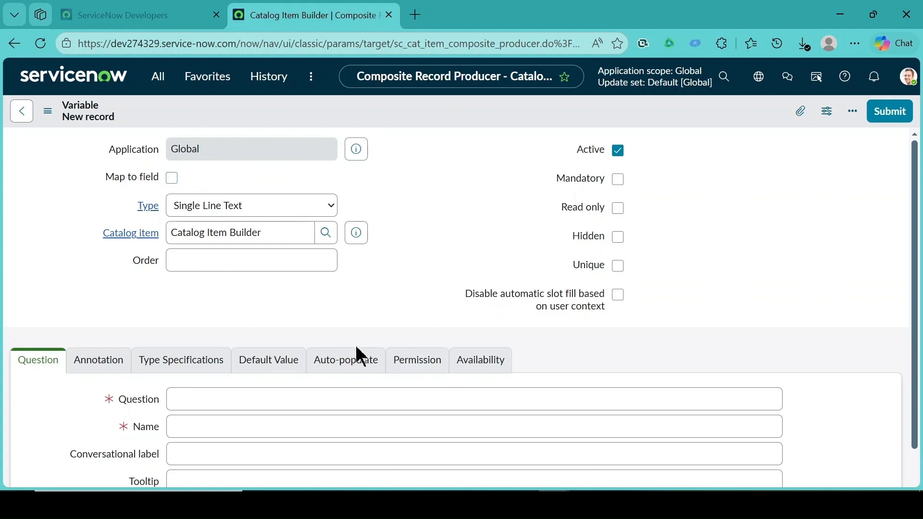
# - Turn on field mapping for the new variable, look at the Access Type field choice, and turn mapping off again
pyautogui.click(172, 179)
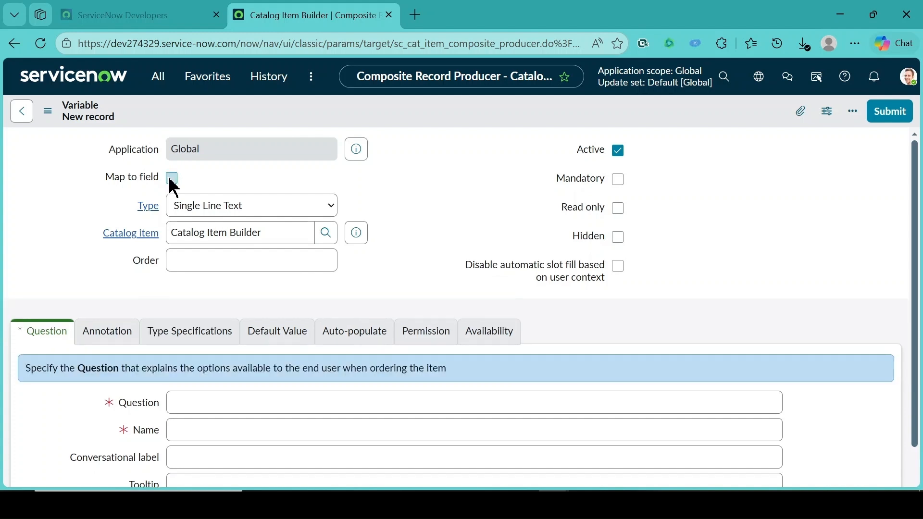
pyautogui.click(172, 179)
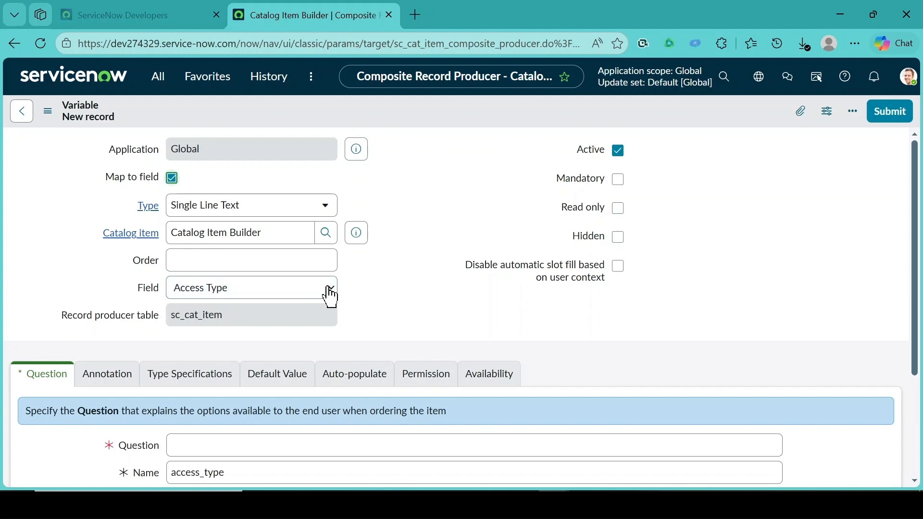
pyautogui.click(328, 288)
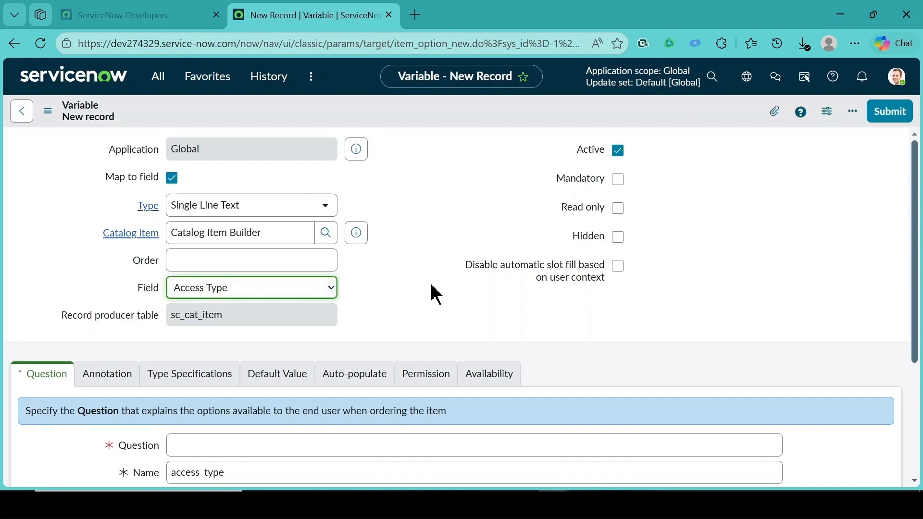
pyautogui.click(217, 149)
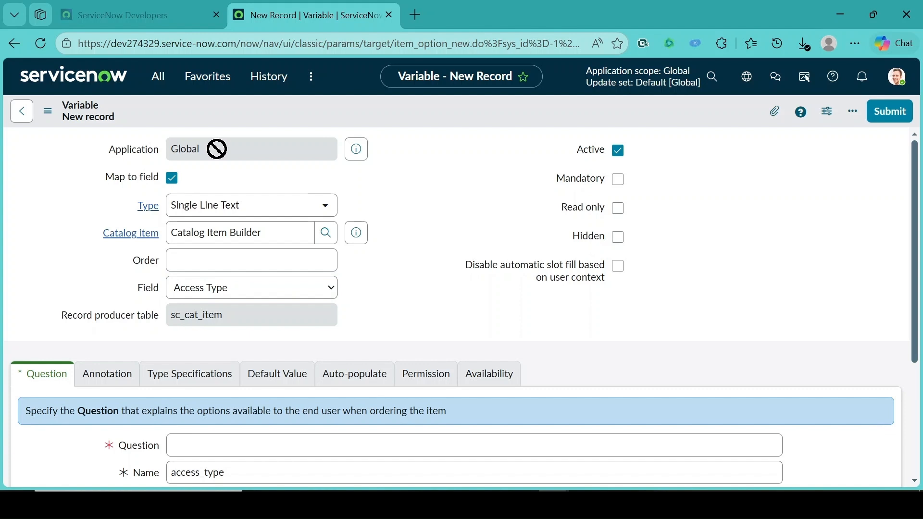
pyautogui.click(172, 182)
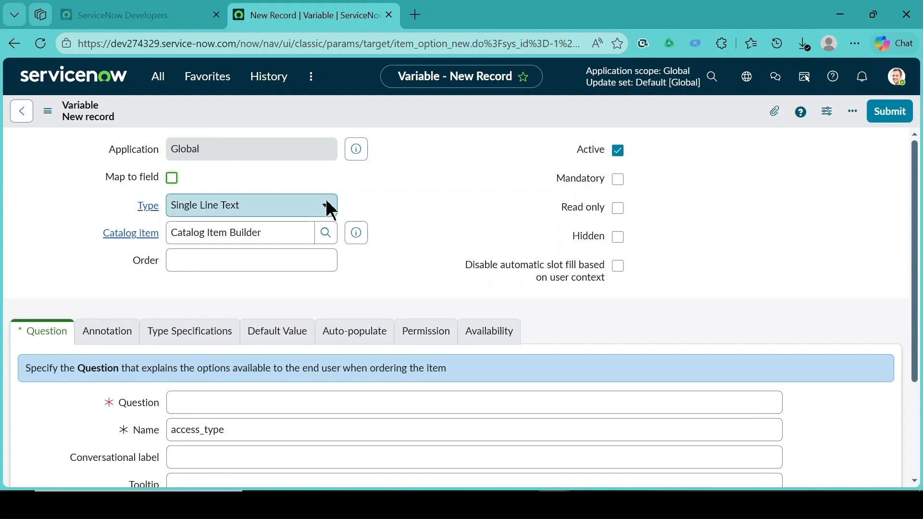
# - Set the new variable's type to Reference
pyautogui.click(330, 208)
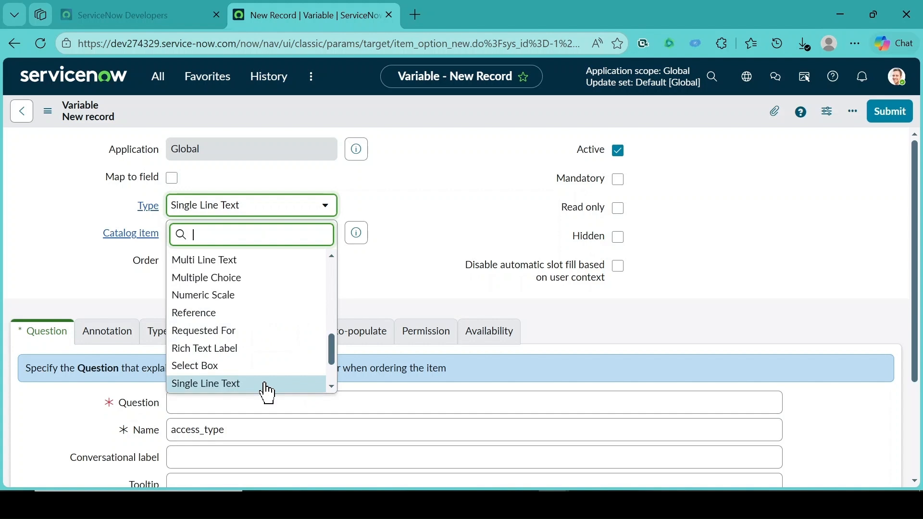
pyautogui.scroll(-3, 264, 390)
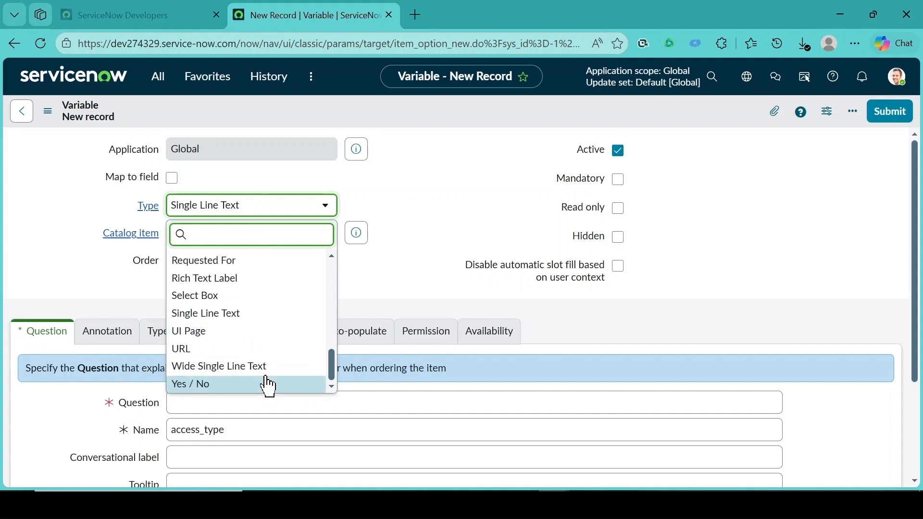
pyautogui.scroll(4, 256, 301)
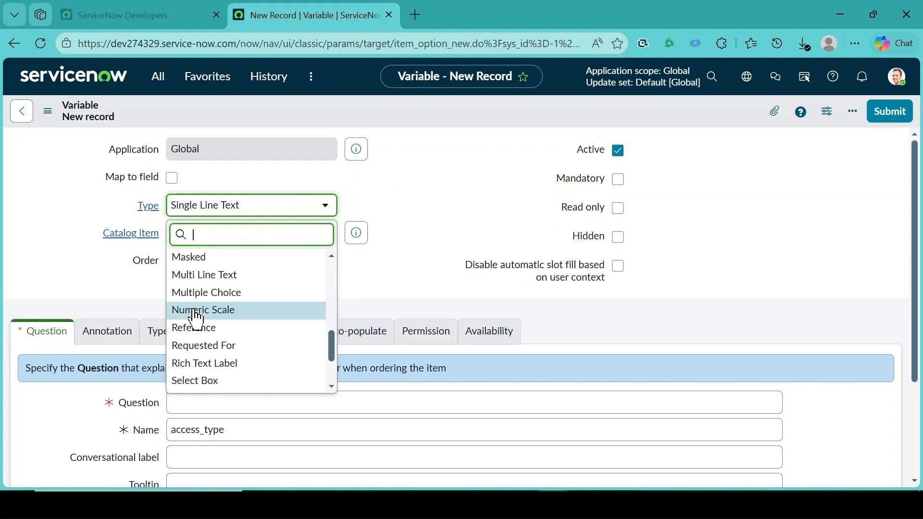
pyautogui.click(220, 337)
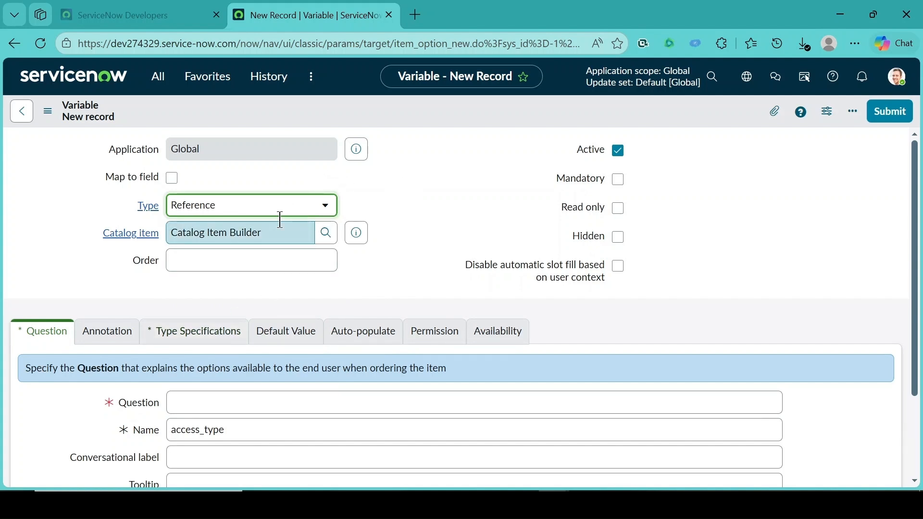
pyautogui.scroll(-1, 425, 189)
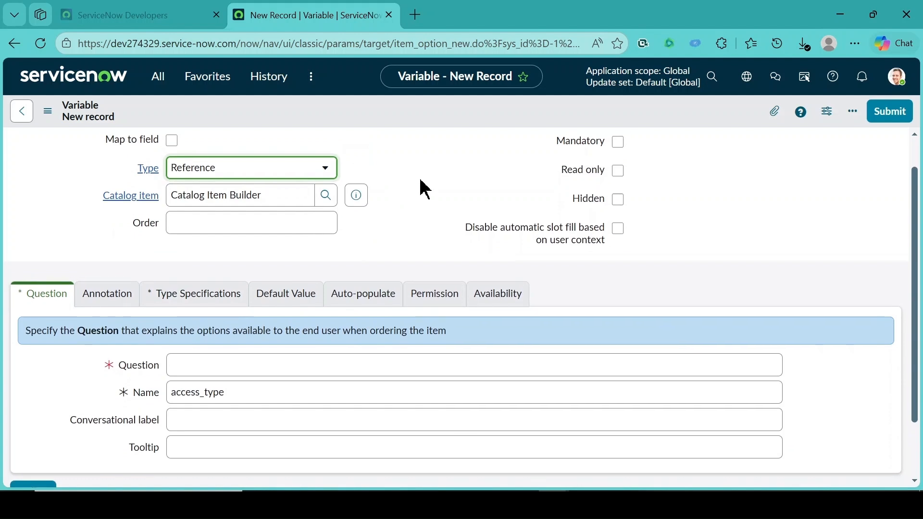
pyautogui.scroll(1, 425, 189)
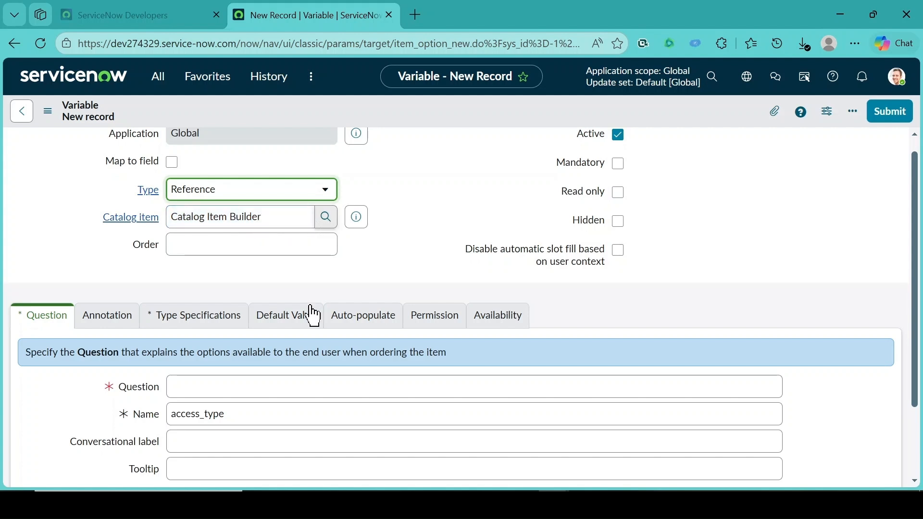
# - Enter "Select the attending Physician for this patient" as the variable's question, keeping access_type as its name
pyautogui.scroll(-2, 294, 335)
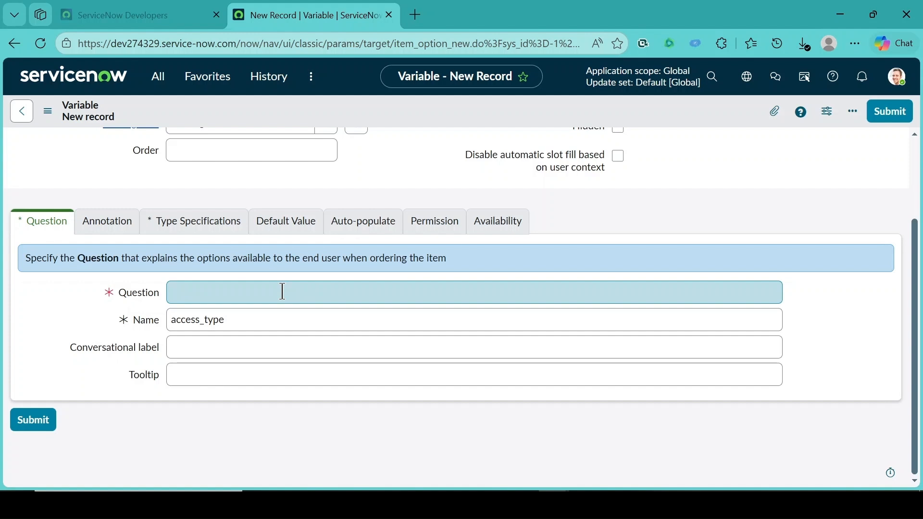
pyautogui.click(283, 291)
pyautogui.write('Se')
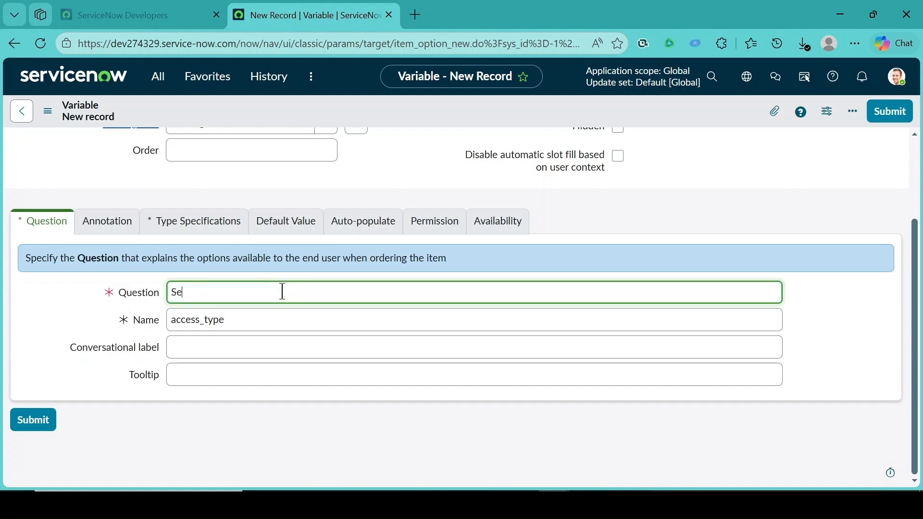
pyautogui.write('lect the attending Physici')
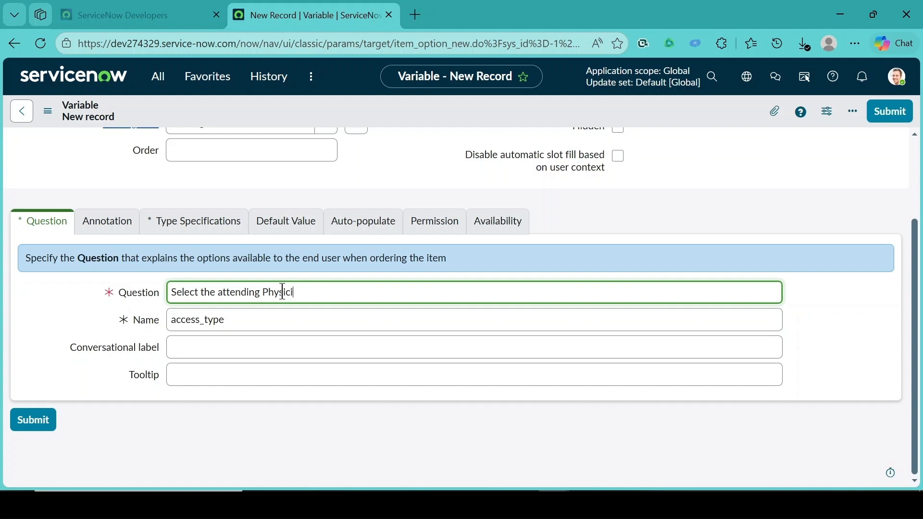
pyautogui.write('an for thi')
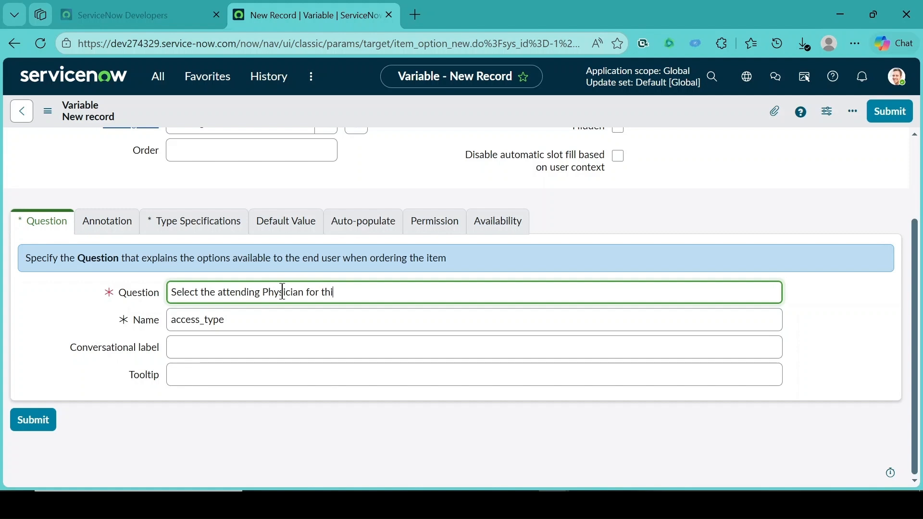
pyautogui.write('s patient')
pyautogui.click(206, 318)
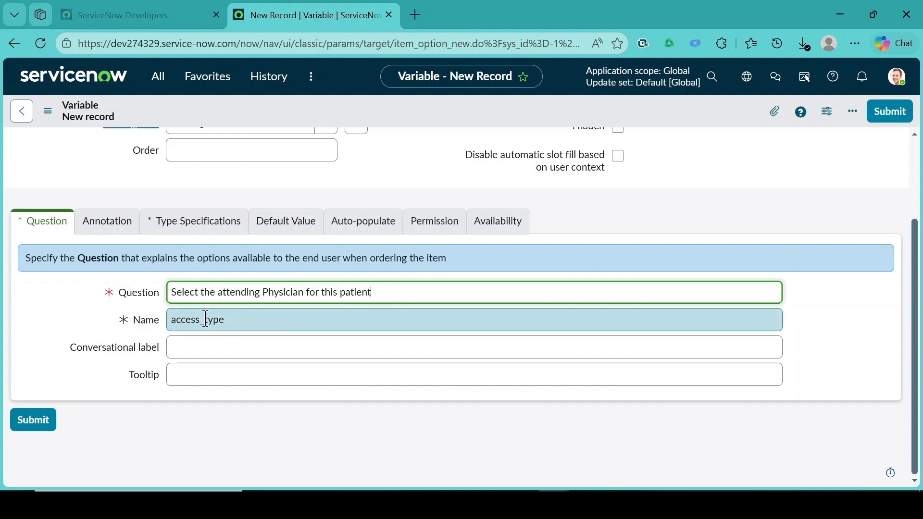
pyautogui.click(250, 321)
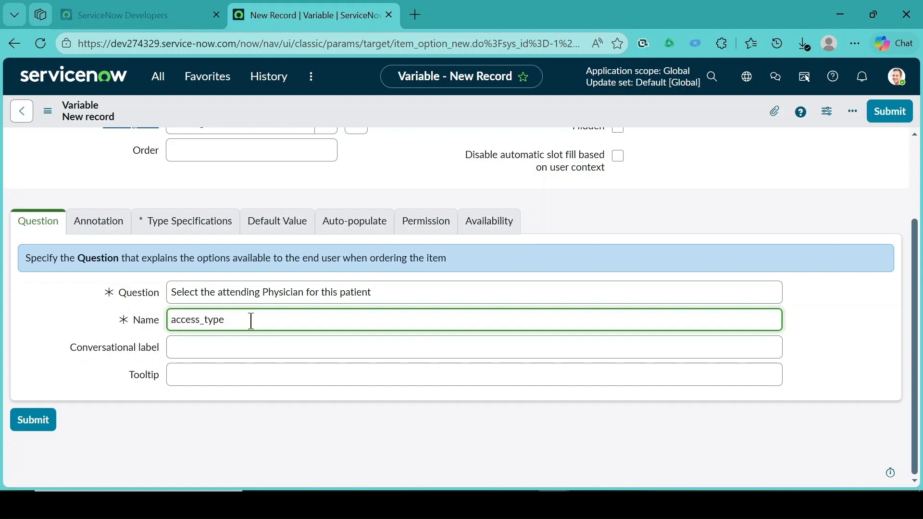
pyautogui.press('BackSpace')
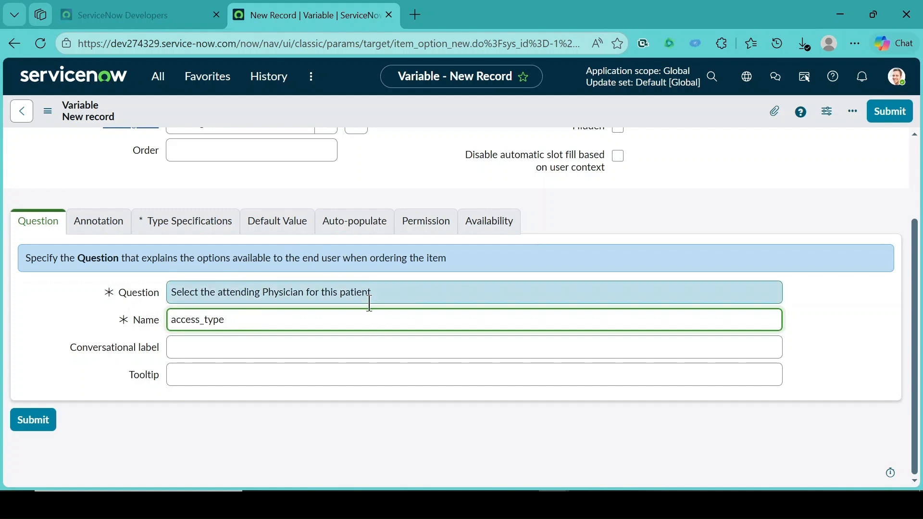
# - Review the new variable's annotation settings, including the help options and the instructions editor
pyautogui.scroll(2, 369, 303)
pyautogui.scroll(-1, 370, 303)
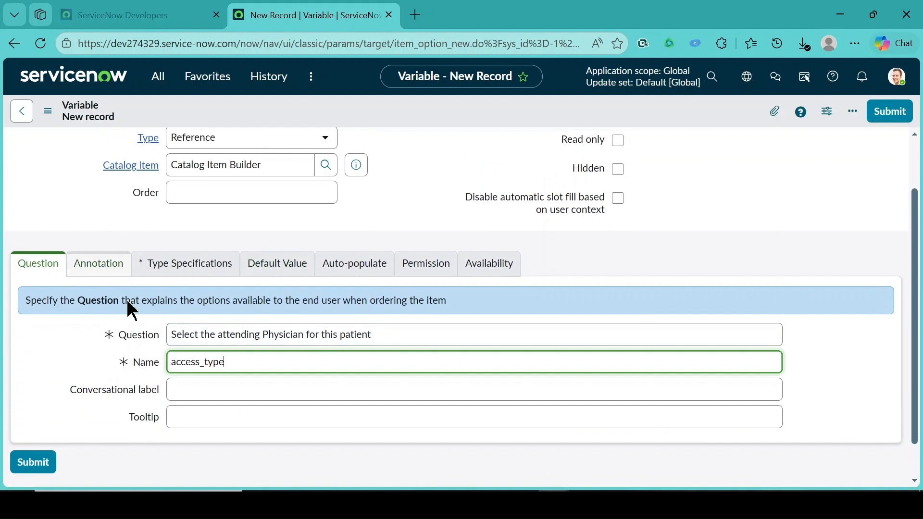
pyautogui.scroll(1, 130, 310)
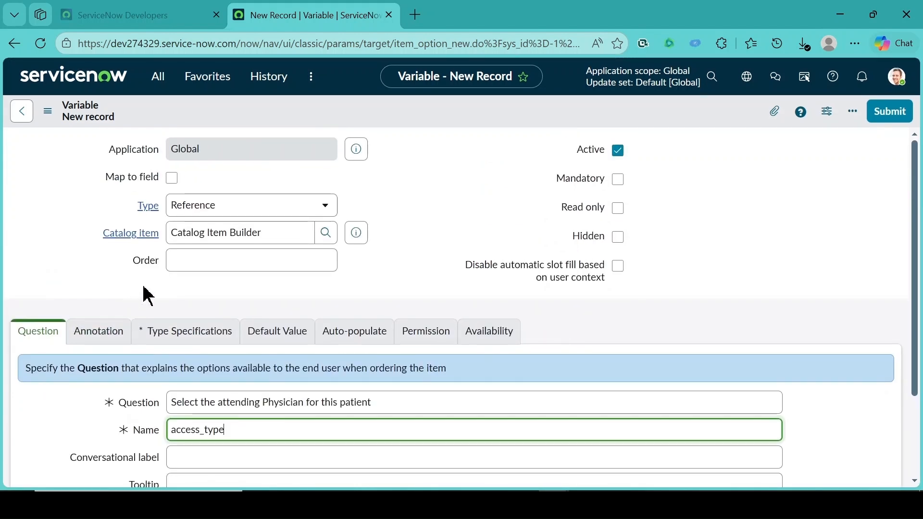
pyautogui.click(92, 347)
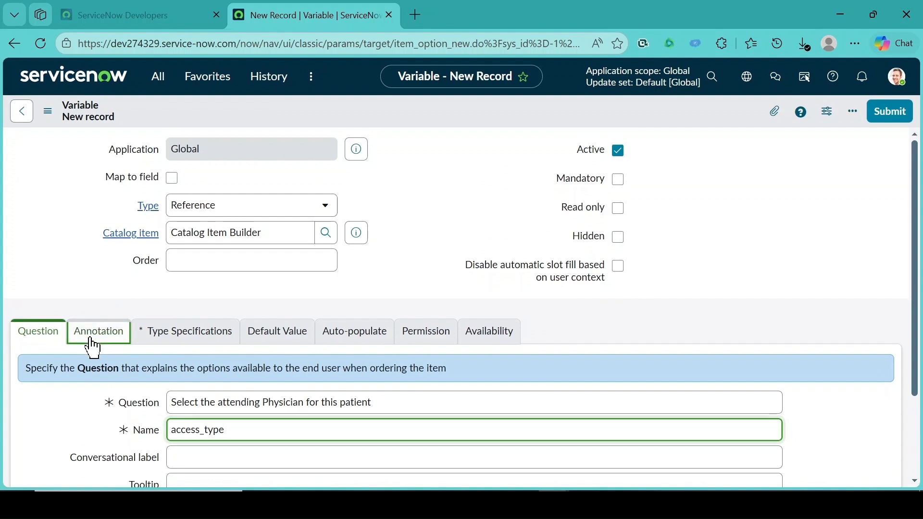
pyautogui.scroll(-2, 207, 286)
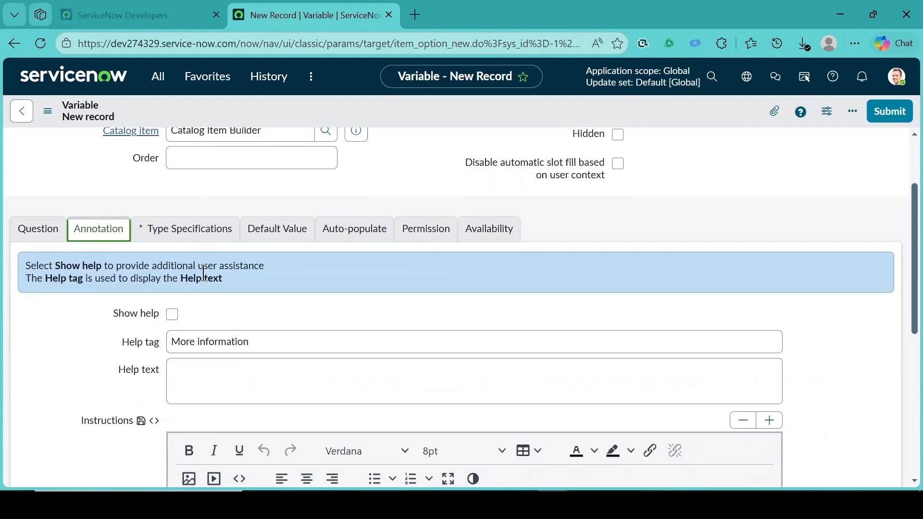
pyautogui.scroll(-1, 207, 284)
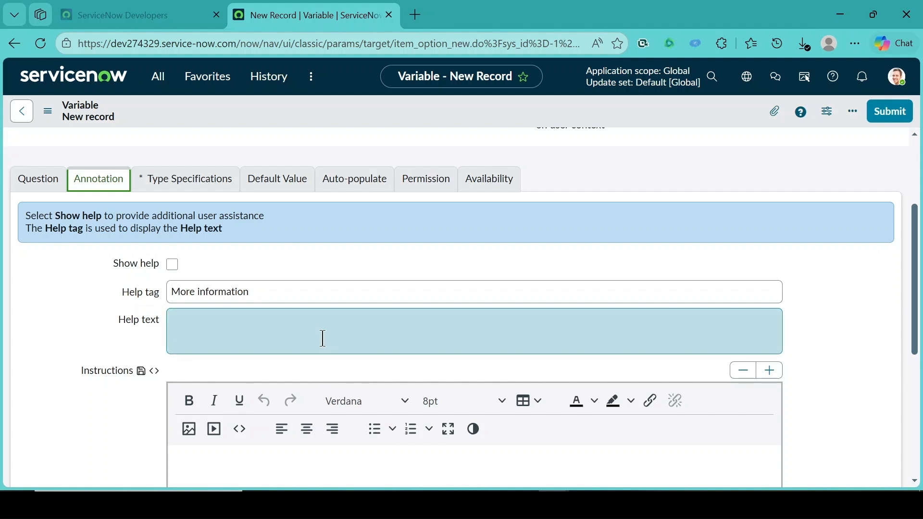
pyautogui.scroll(-4, 269, 421)
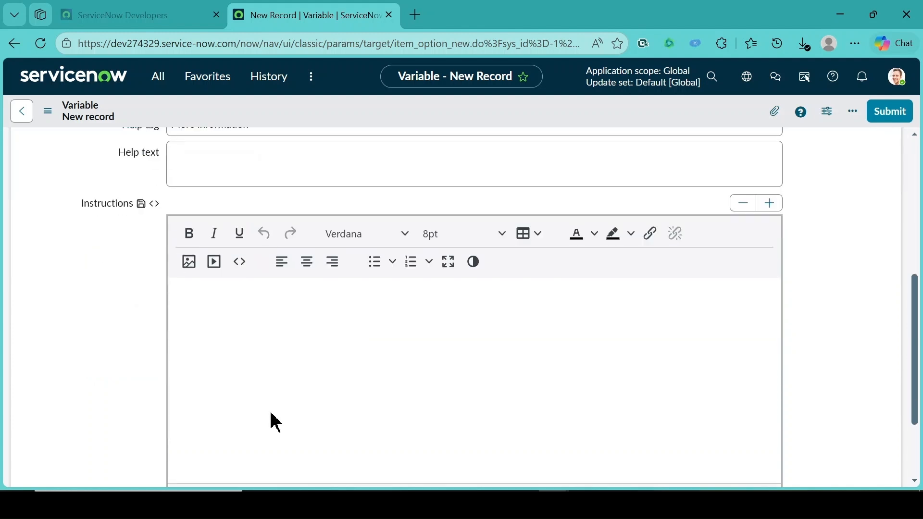
pyautogui.scroll(5, 270, 412)
pyautogui.scroll(2, 270, 411)
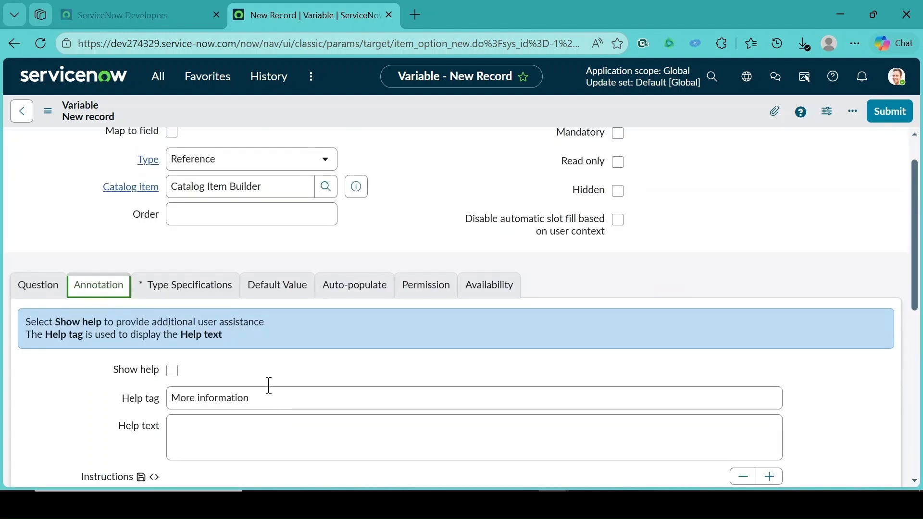
# - Set the variable's reference table to User [sys_user] in its type specifications
pyautogui.click(195, 288)
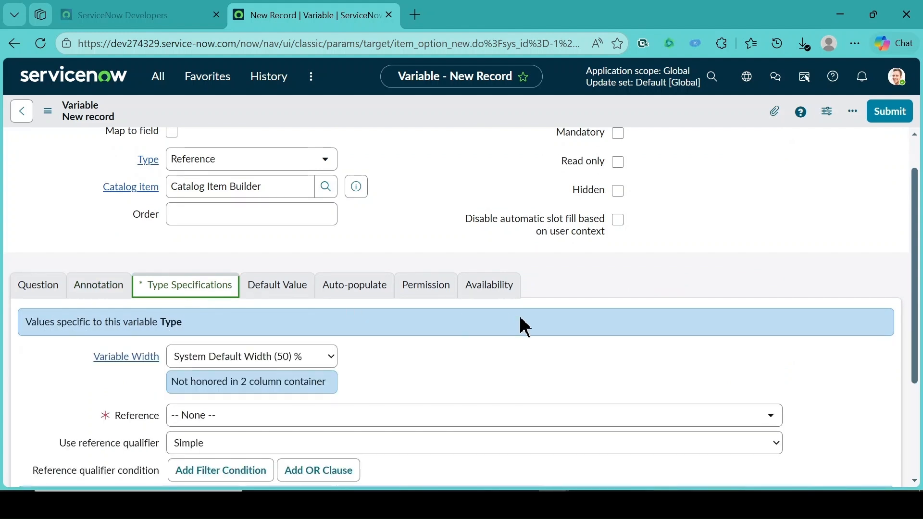
pyautogui.scroll(-2, 521, 325)
pyautogui.scroll(-1, 525, 327)
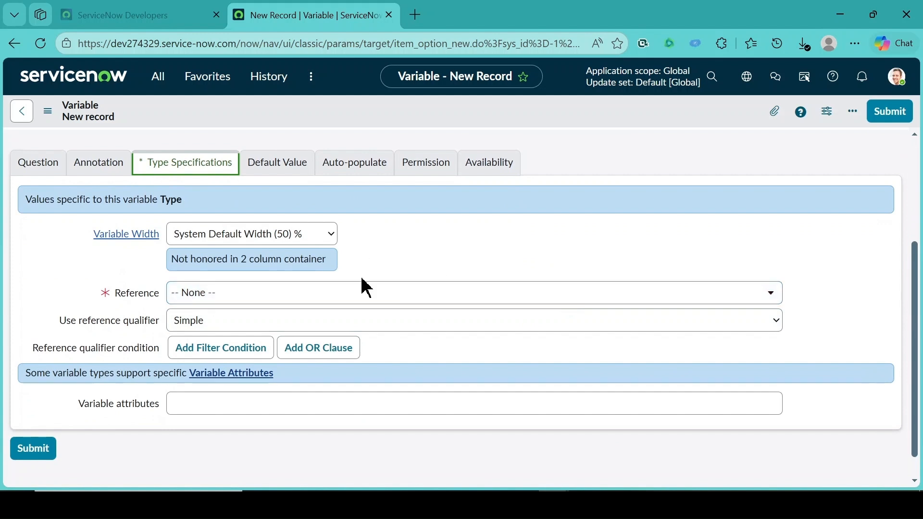
pyautogui.scroll(3, 365, 288)
pyautogui.scroll(-4, 367, 294)
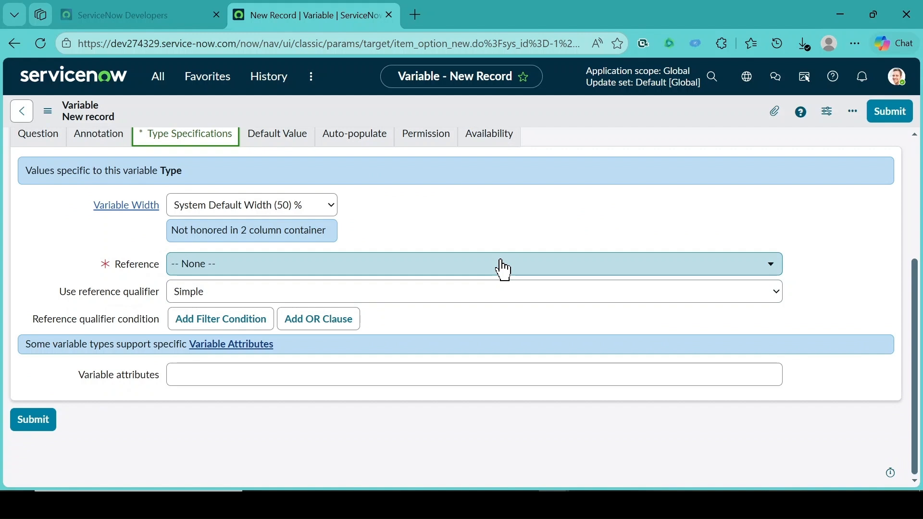
pyautogui.click(678, 267)
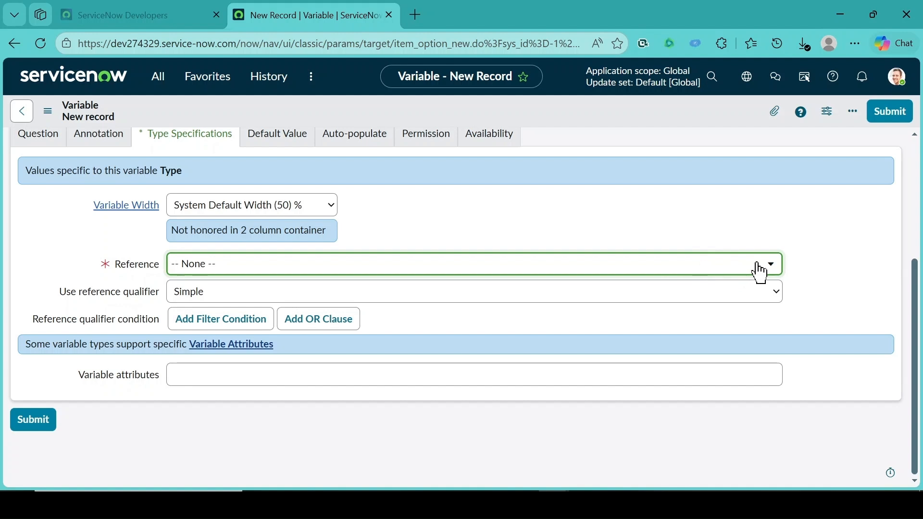
pyautogui.click(739, 266)
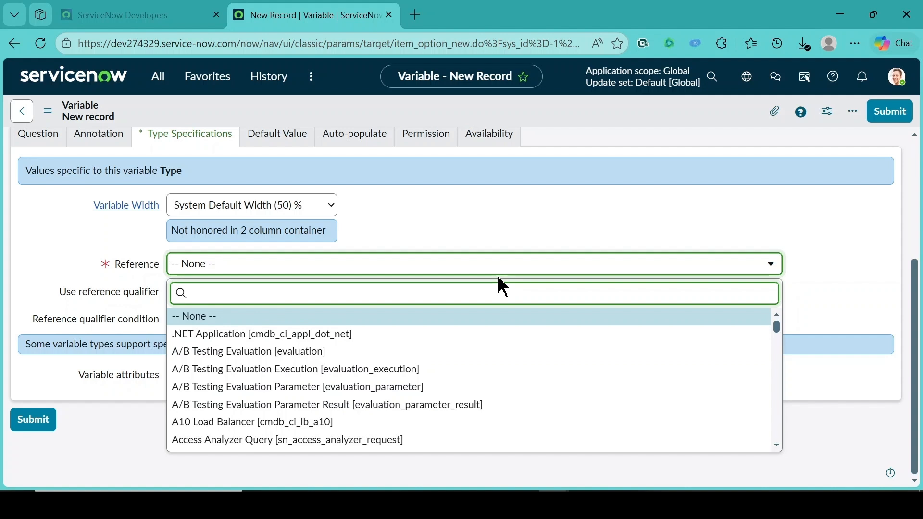
pyautogui.write('user')
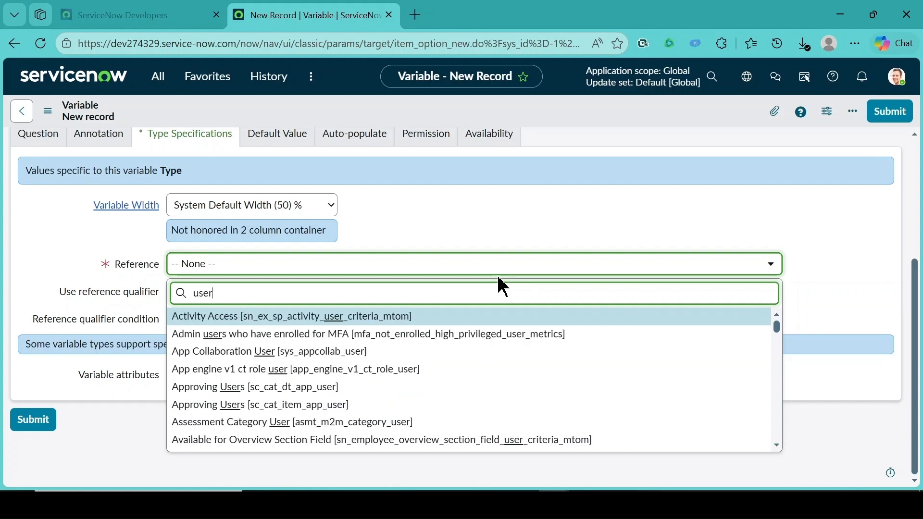
pyautogui.scroll(-15, 438, 406)
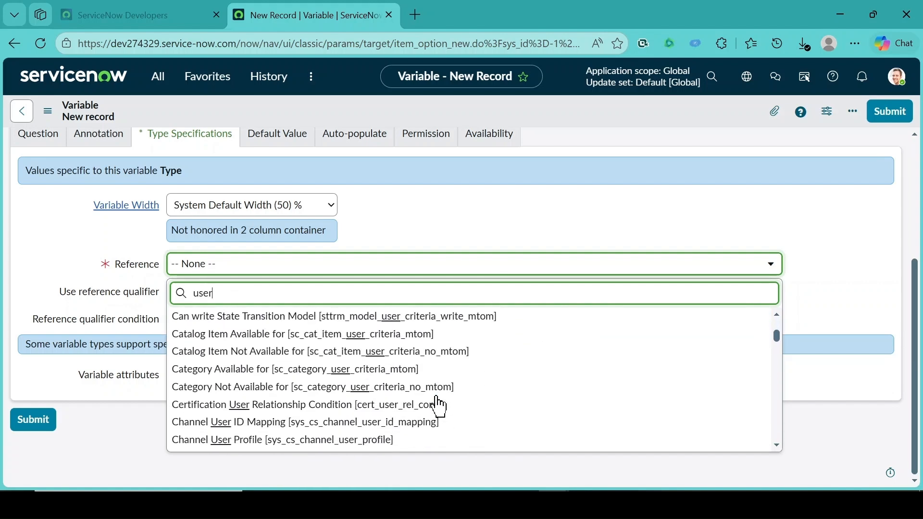
pyautogui.scroll(-15, 439, 406)
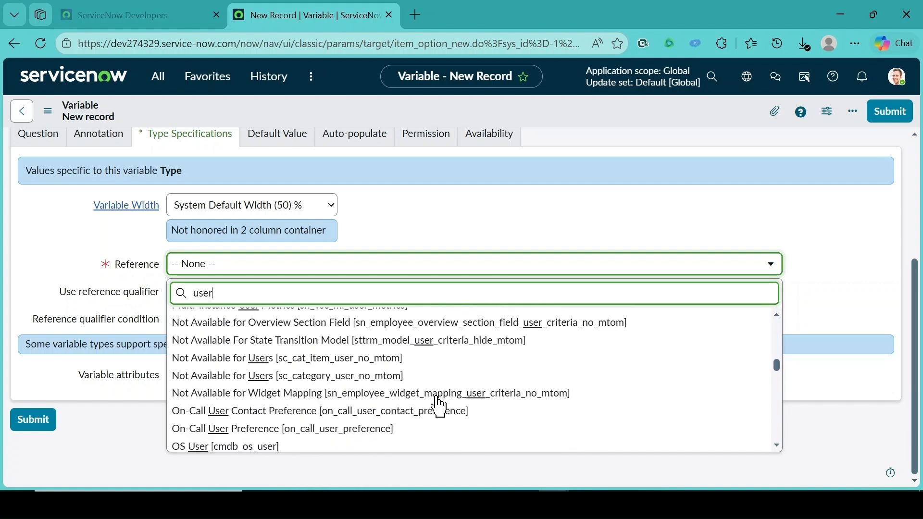
pyautogui.scroll(-10, 439, 406)
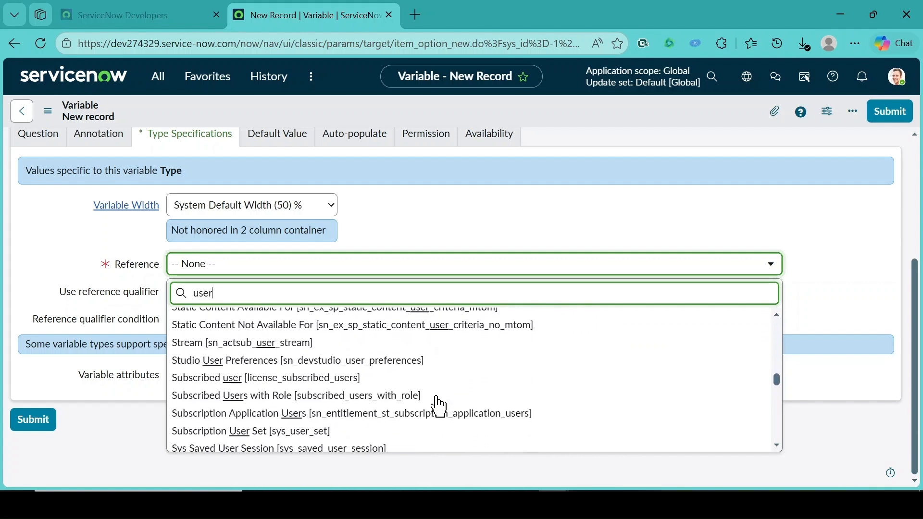
pyautogui.scroll(3, 438, 406)
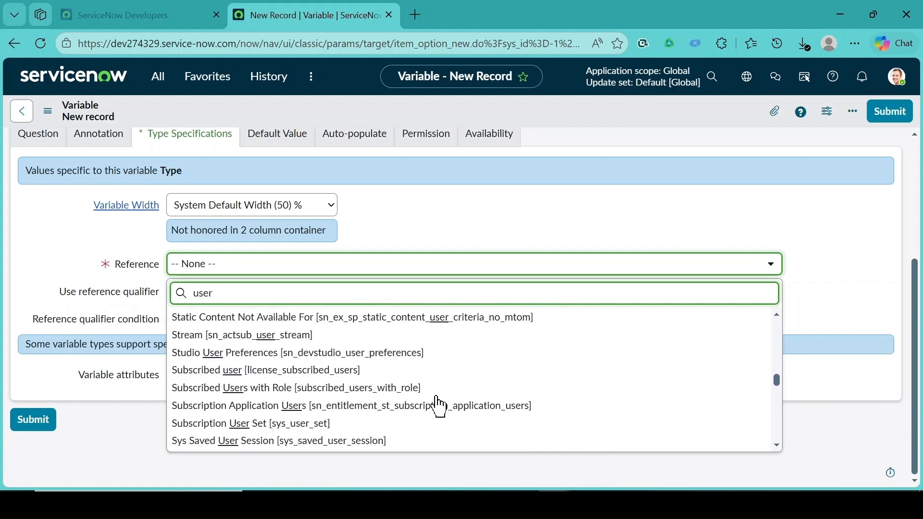
pyautogui.scroll(-12, 439, 406)
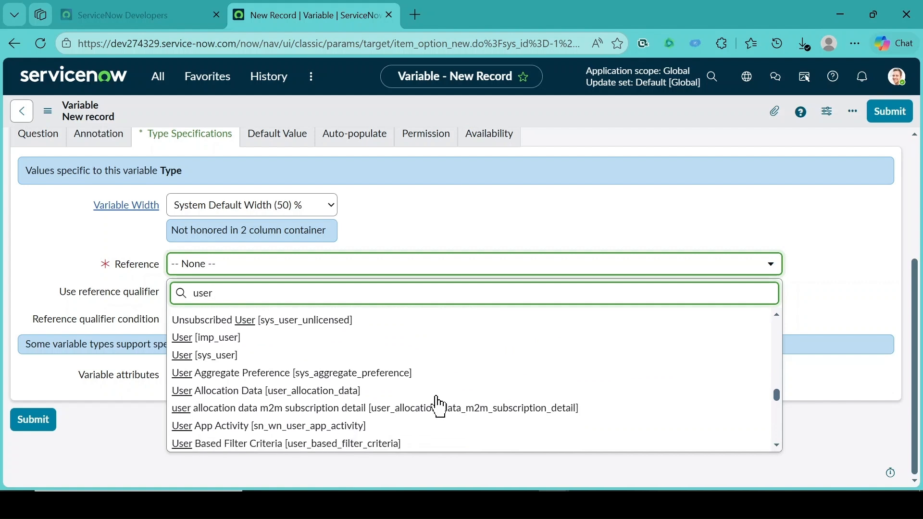
pyautogui.click(218, 359)
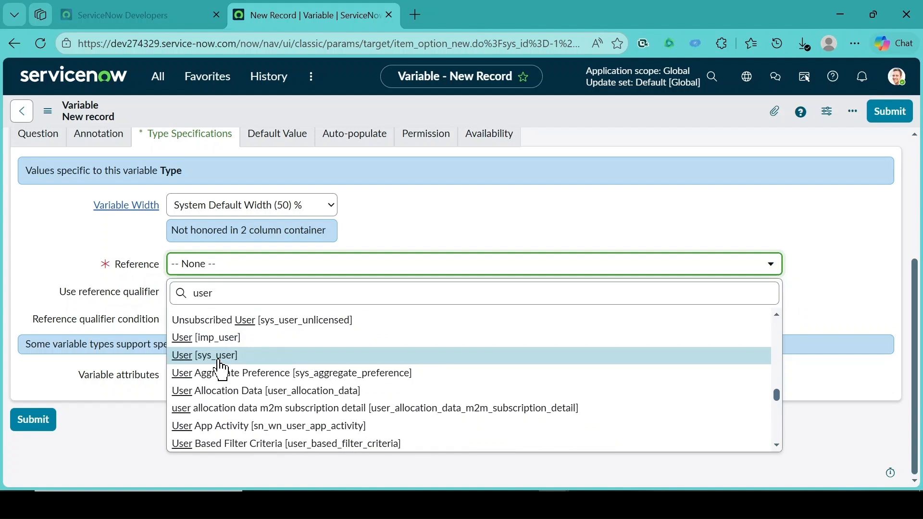
pyautogui.click(219, 361)
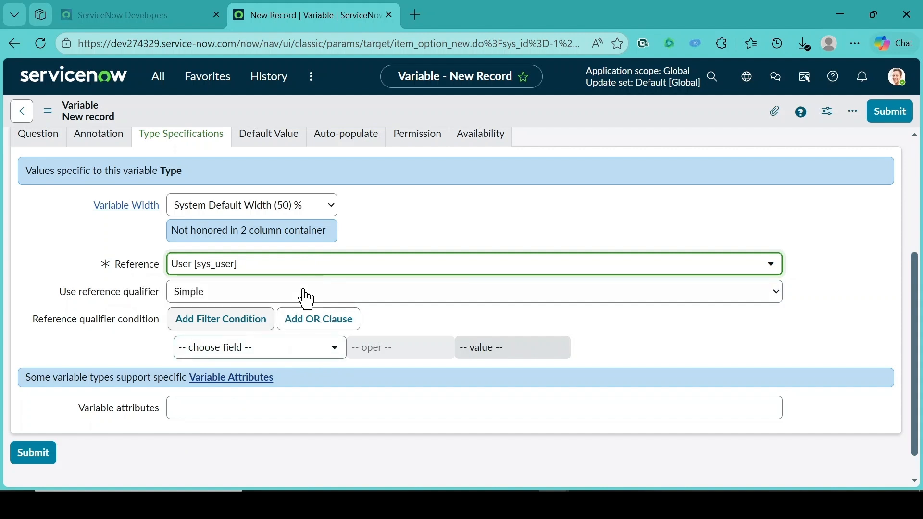
# - Review the variable's default value, auto-populate and permission settings, including the read, write and create roles
pyautogui.click(267, 142)
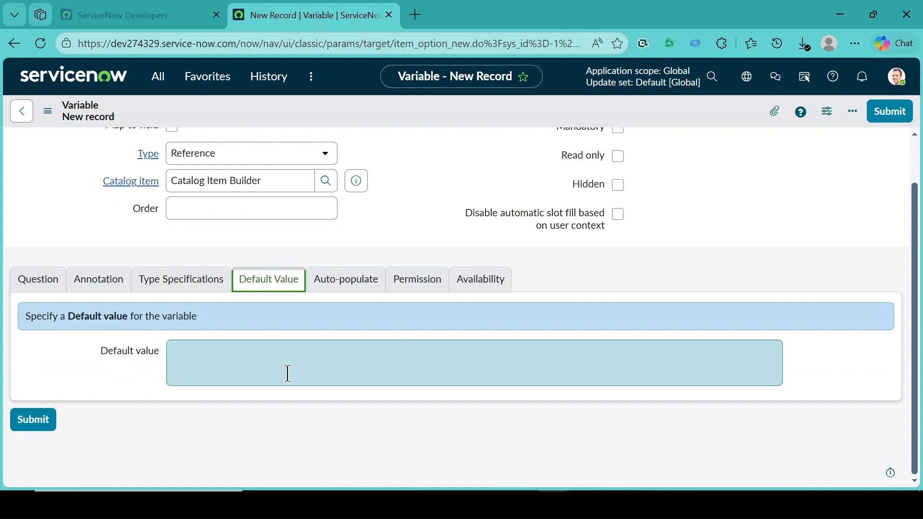
pyautogui.scroll(1, 288, 374)
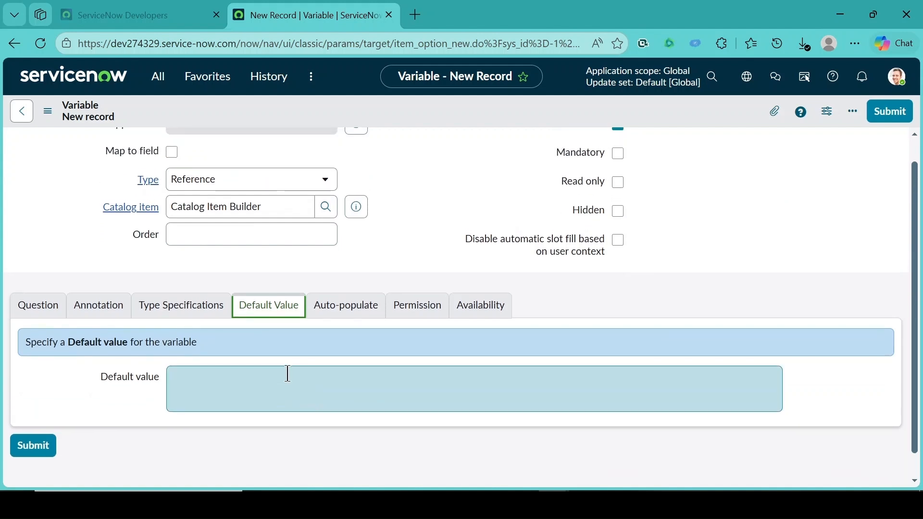
pyautogui.click(360, 311)
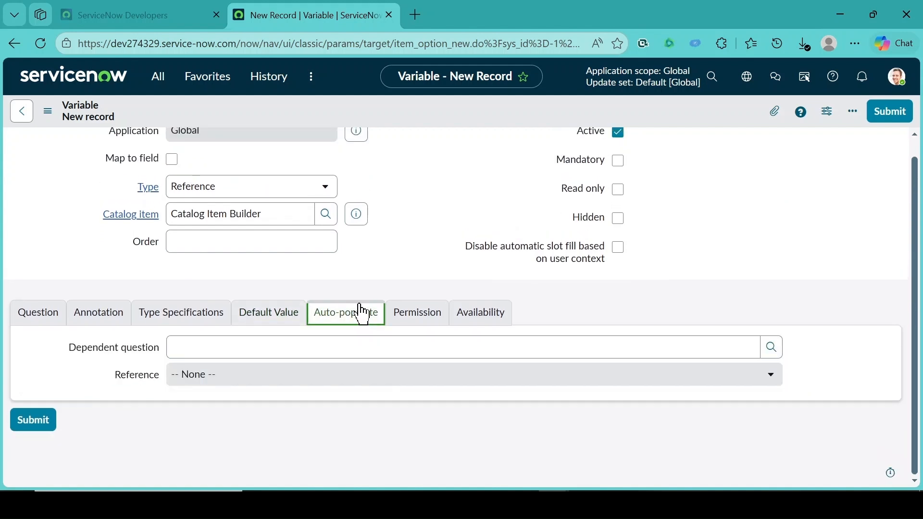
pyautogui.click(643, 345)
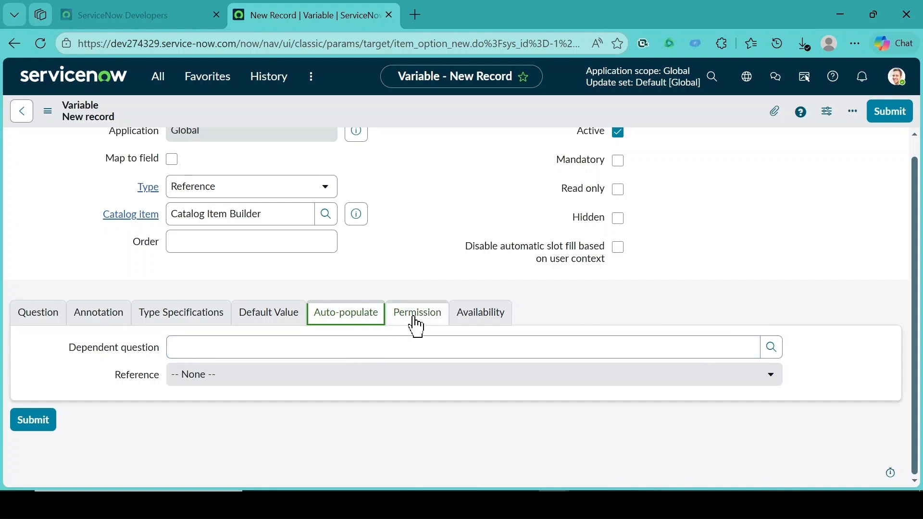
pyautogui.click(425, 321)
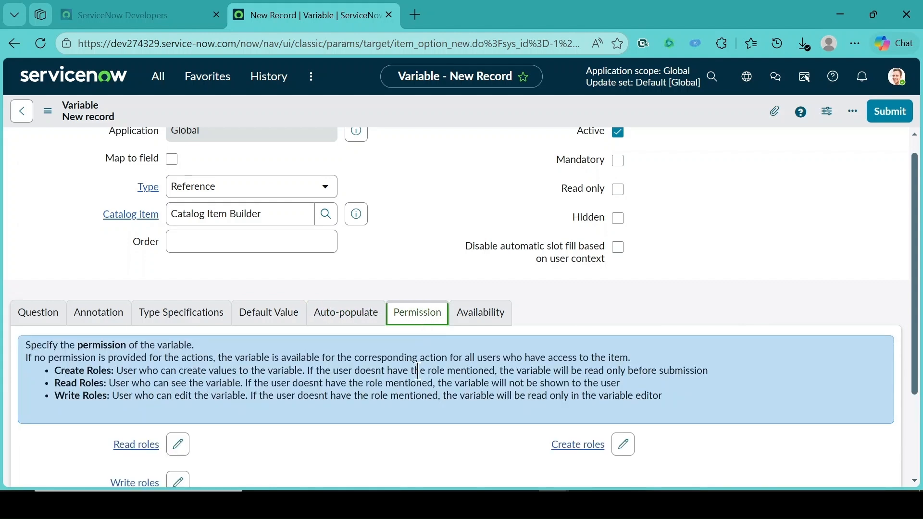
pyautogui.scroll(-2, 416, 370)
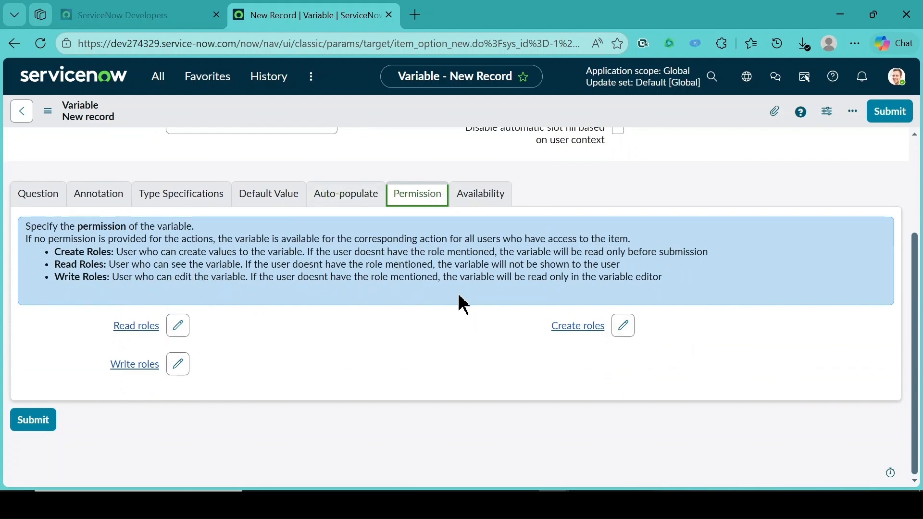
pyautogui.scroll(2, 308, 241)
pyautogui.scroll(1, 309, 241)
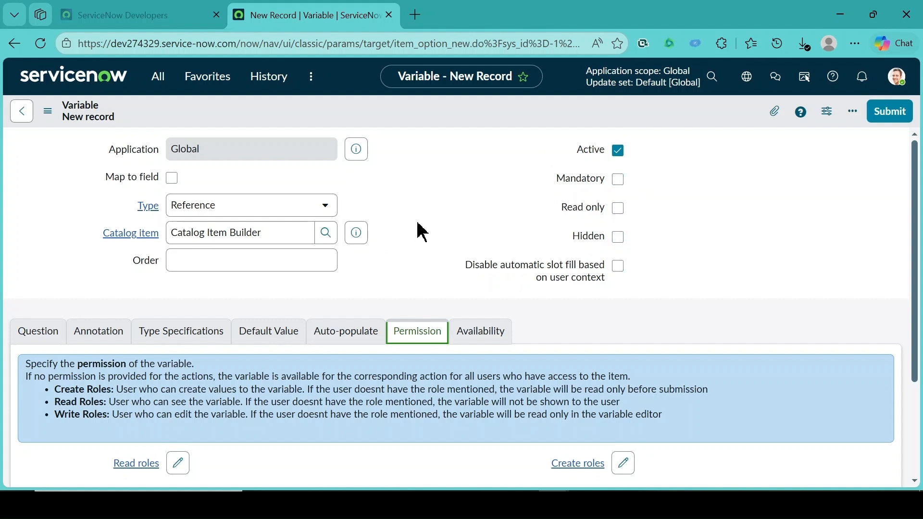
# - Save the new variable without leaving its record and check its question details
pyautogui.rightClick(456, 110)
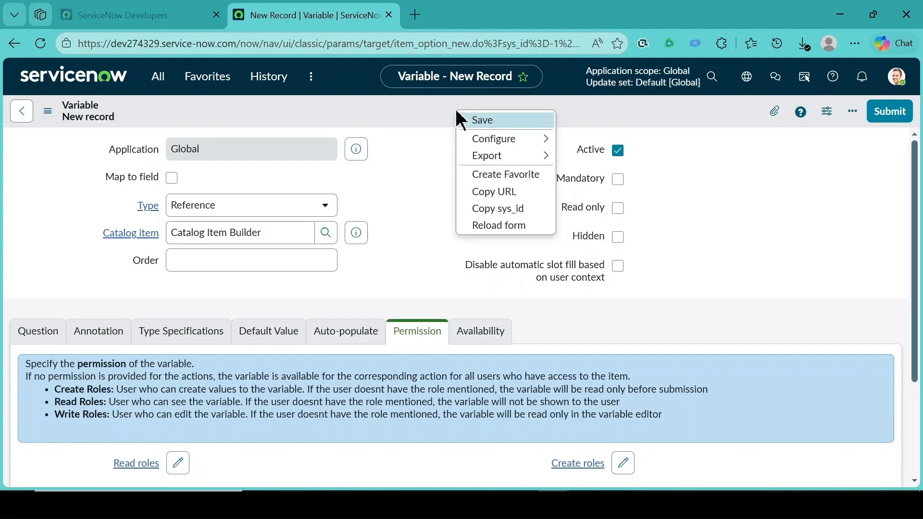
pyautogui.click(487, 119)
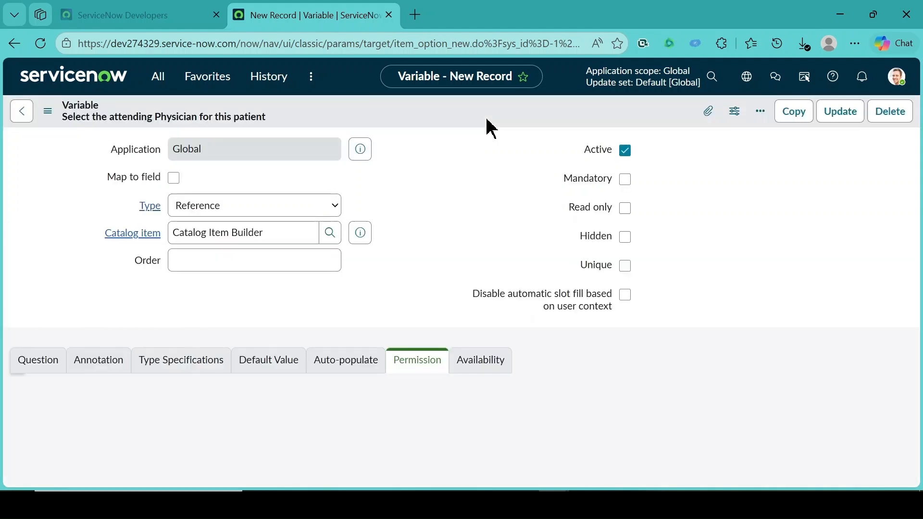
pyautogui.scroll(-1, 434, 221)
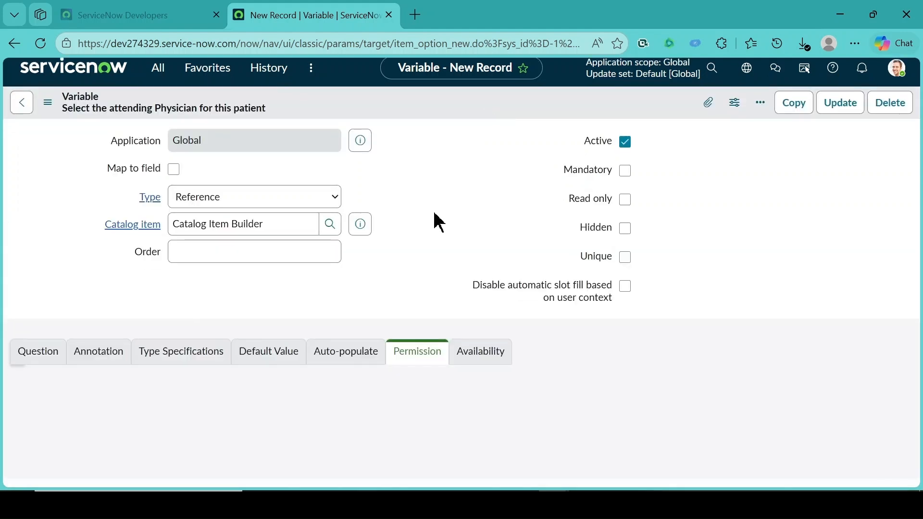
pyautogui.scroll(-1, 438, 222)
pyautogui.scroll(1, 439, 222)
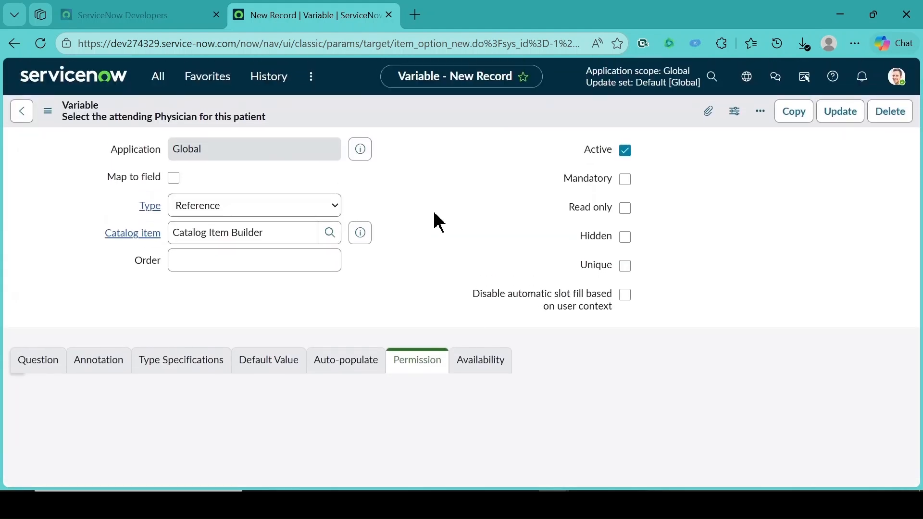
pyautogui.scroll(-1, 438, 222)
pyautogui.scroll(1, 439, 222)
pyautogui.click(38, 361)
pyautogui.scroll(-3, 325, 346)
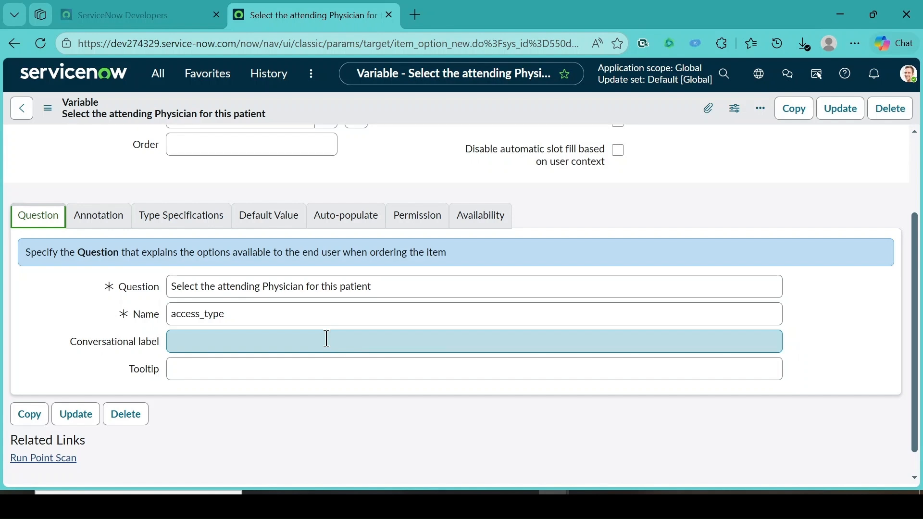
# - Return to the Create catalog item wizard record and bring up its Catalog Wizard Steps list
pyautogui.click(27, 118)
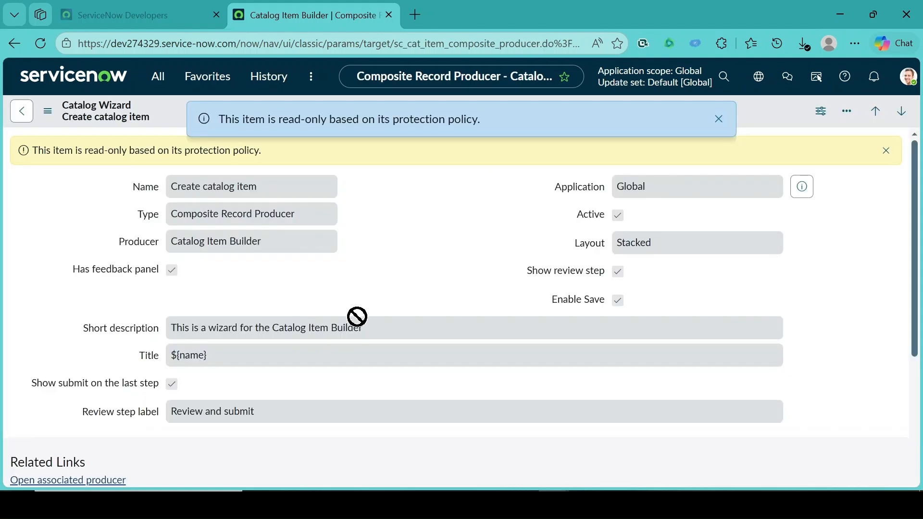
pyautogui.scroll(-1, 357, 317)
pyautogui.scroll(-2, 357, 317)
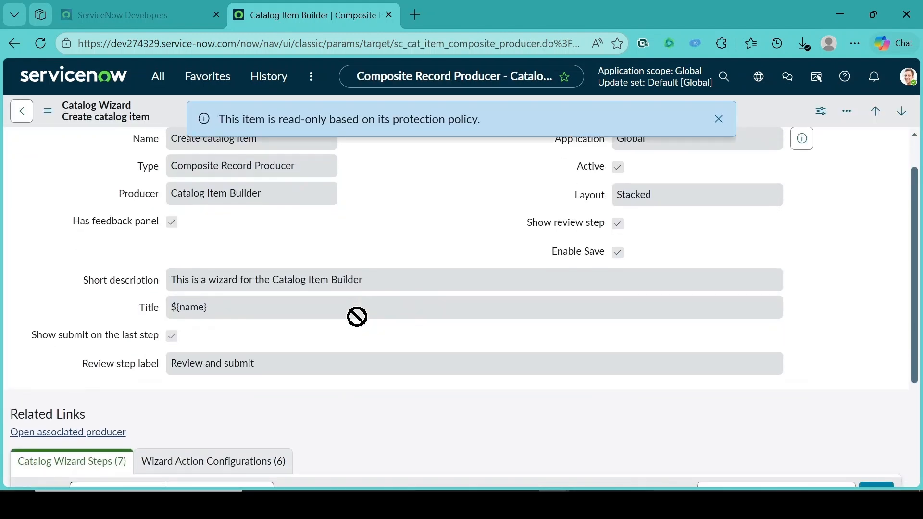
pyautogui.scroll(-1, 361, 327)
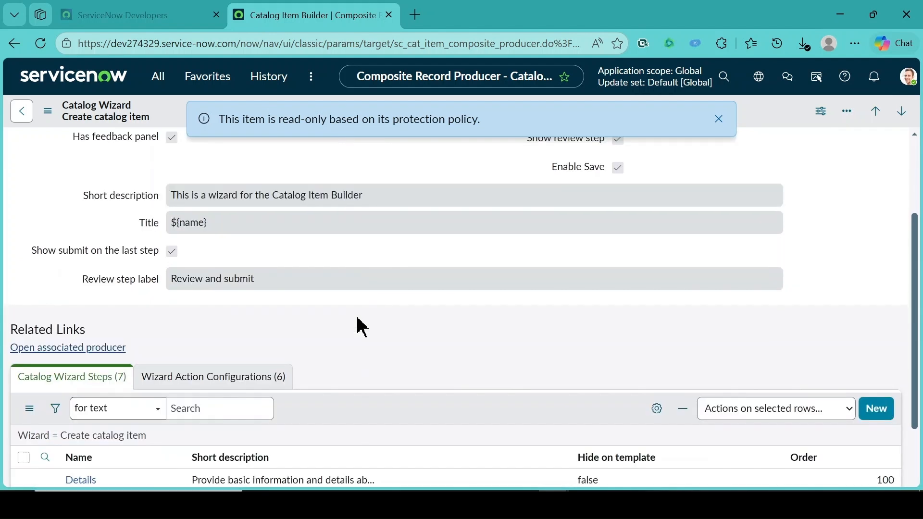
# - Create a new catalog wizard step for Create catalog item, named Patient Intake information, with order 150
pyautogui.scroll(-3, 361, 327)
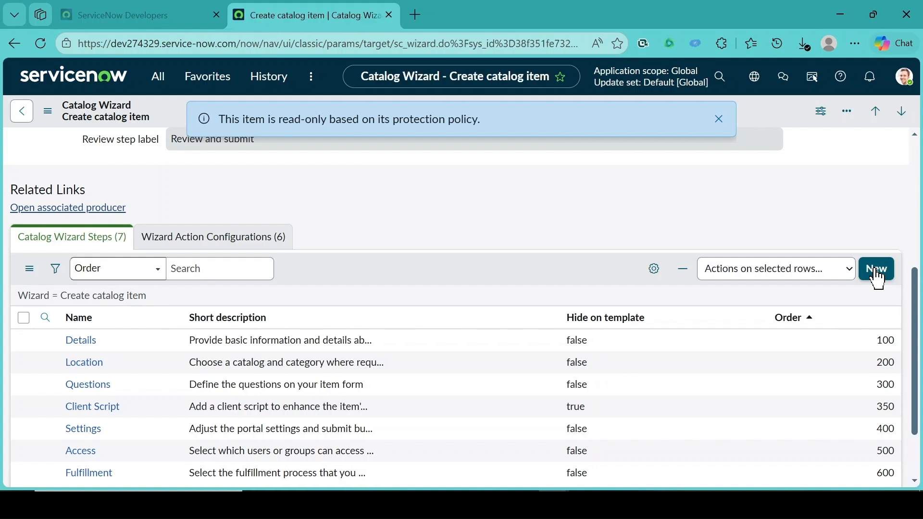
pyautogui.click(876, 270)
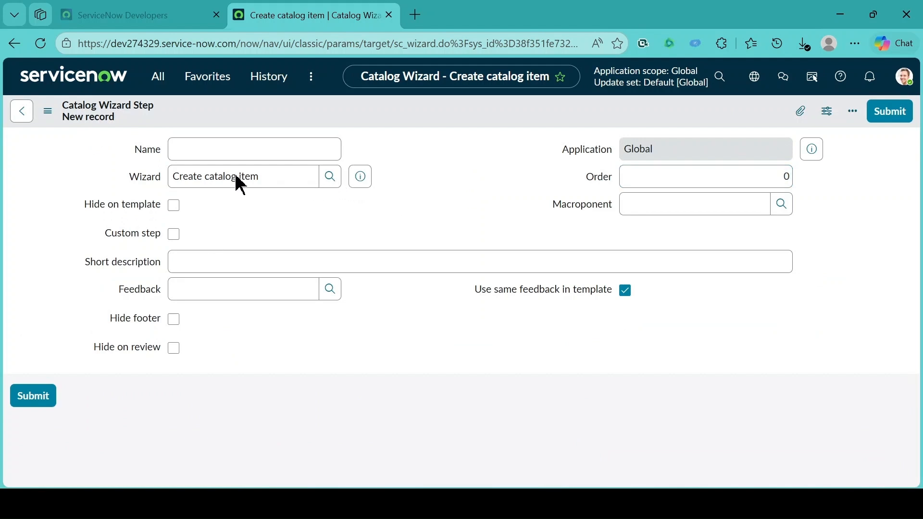
pyautogui.click(208, 146)
pyautogui.write('Patient')
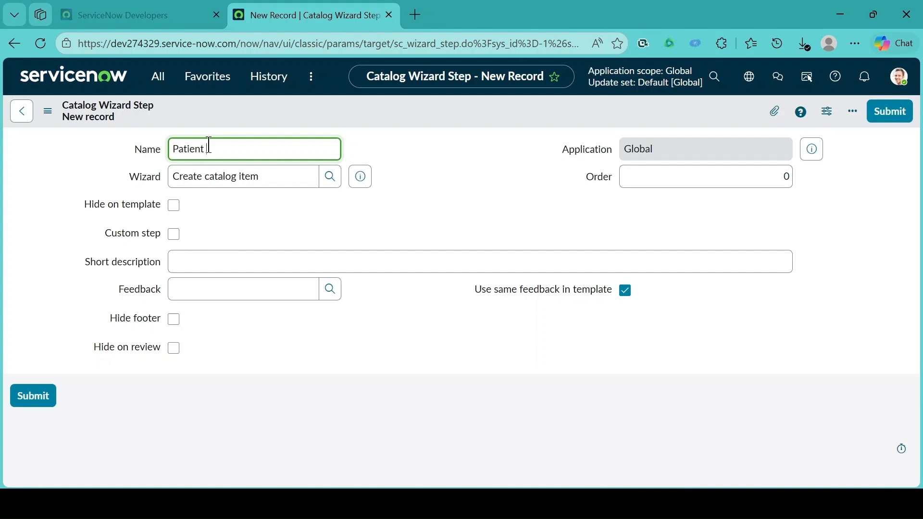
pyautogui.write(' Intake information')
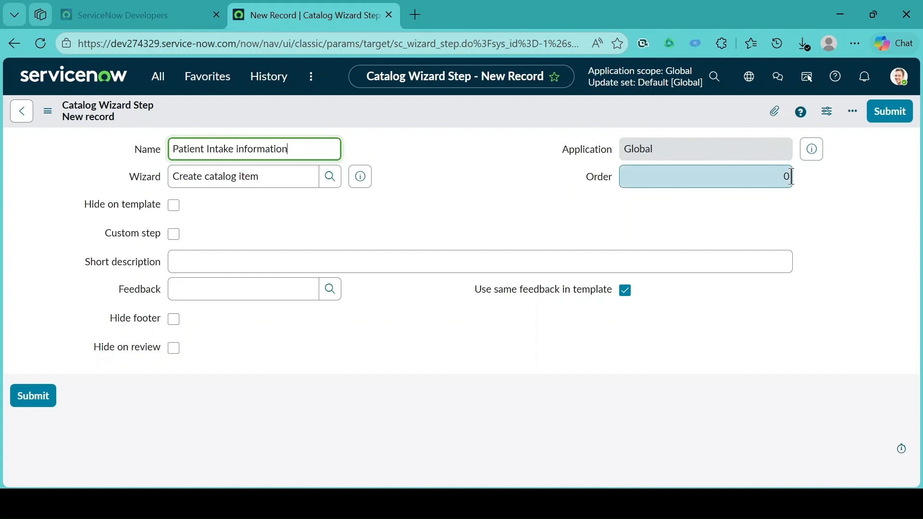
pyautogui.moveTo(794, 179); pyautogui.dragTo(751, 182)
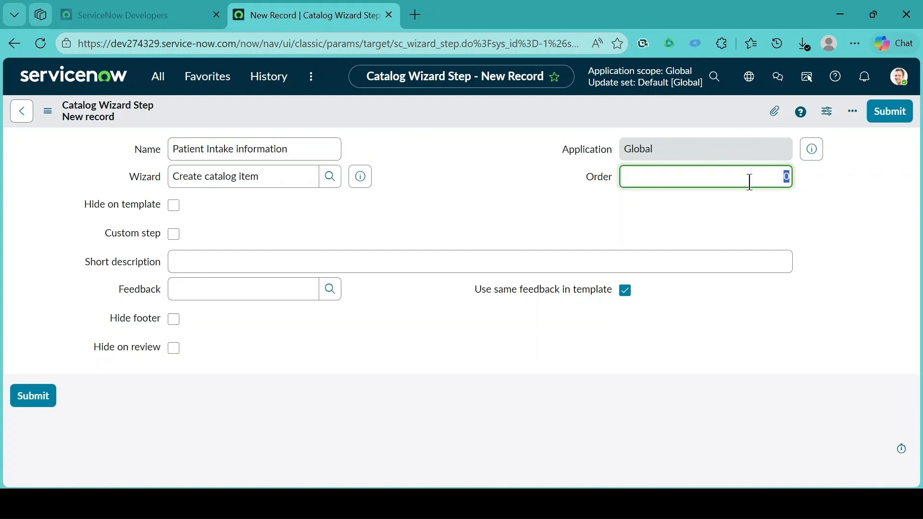
pyautogui.write('150')
# - Enter the short description "Collect patient demographics before proceeding to medical history" and save the wizard step without leaving its record
pyautogui.click(190, 267)
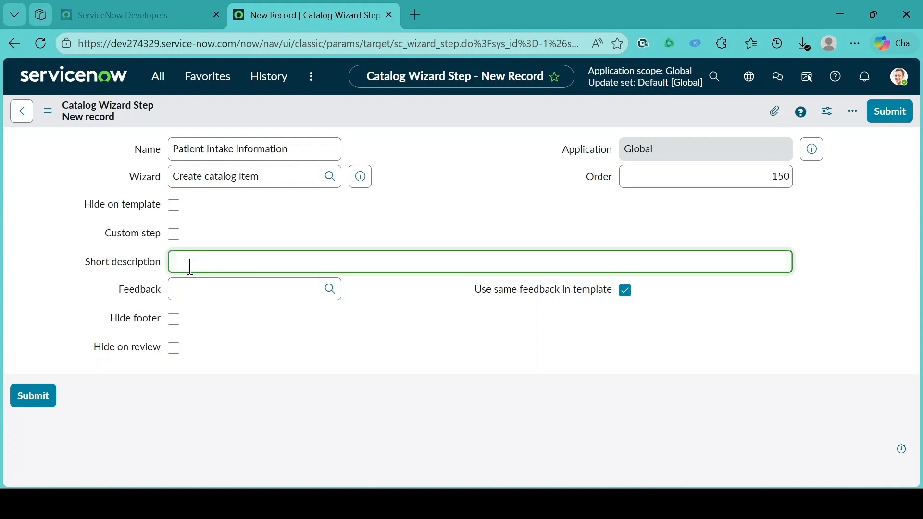
pyautogui.write('Collect patient demographic')
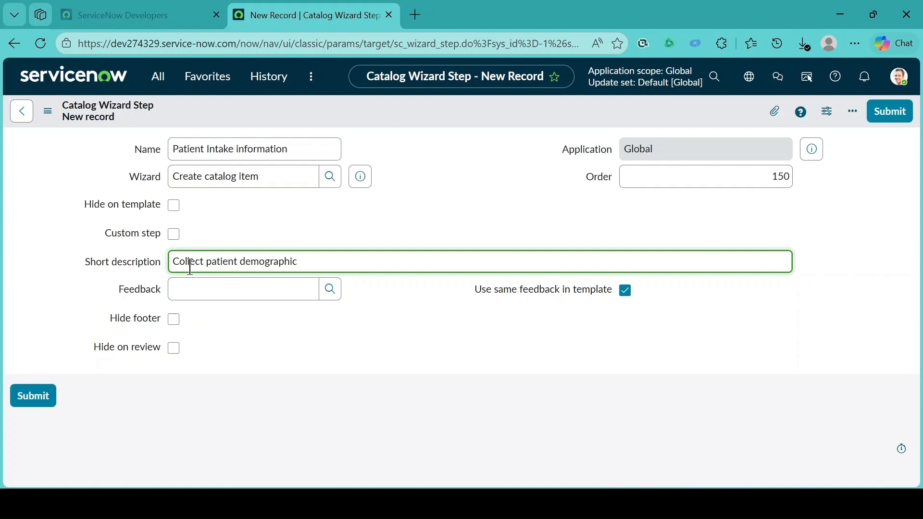
pyautogui.write('s before proceeding to med')
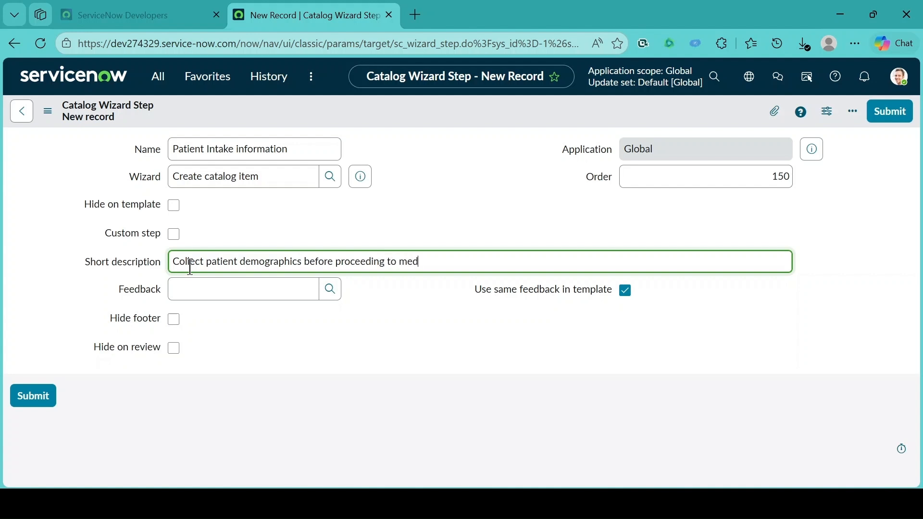
pyautogui.write('ical history')
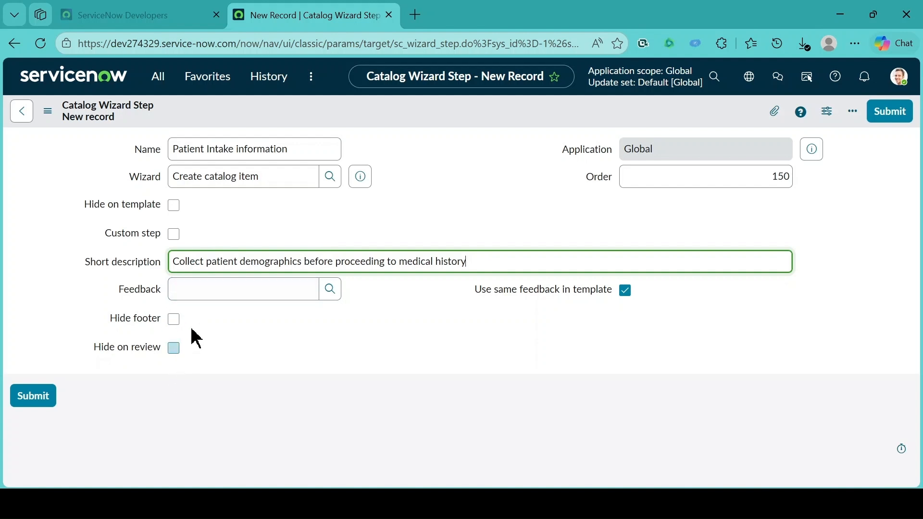
pyautogui.rightClick(255, 119)
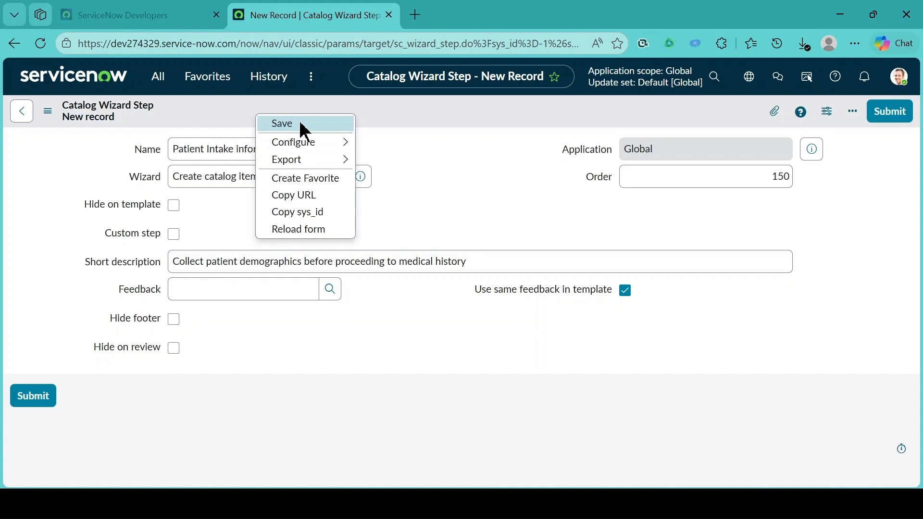
pyautogui.click(300, 123)
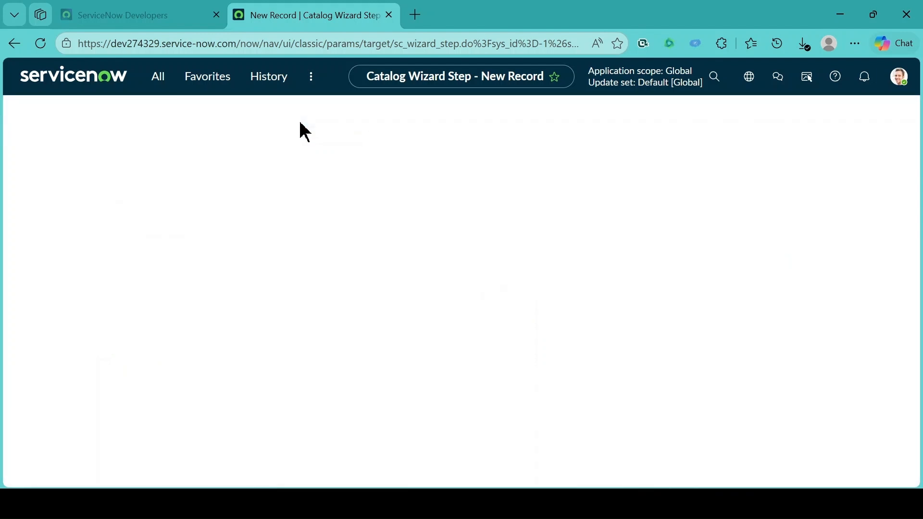
# - Start a new catalog wizard section under the Patient Intake information step and name it Patient Intake details
pyautogui.scroll(-2, 422, 283)
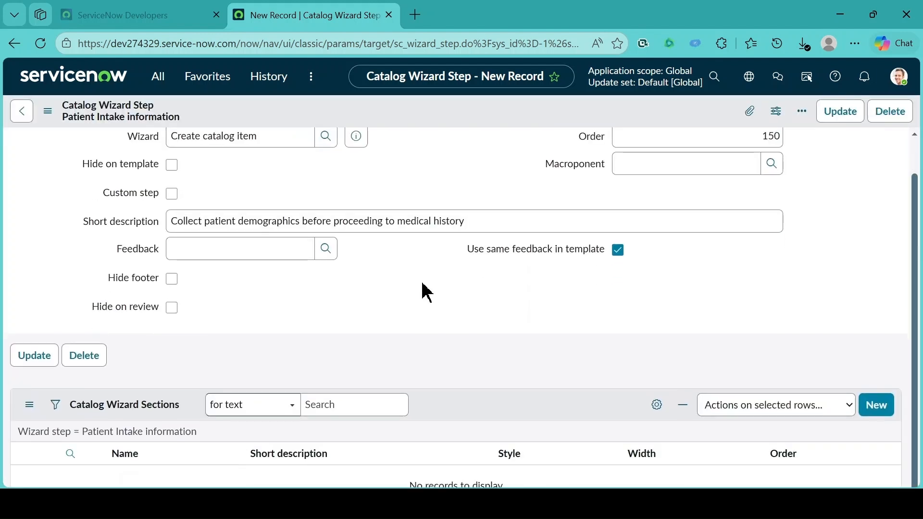
pyautogui.scroll(2, 422, 283)
pyautogui.scroll(-2, 427, 268)
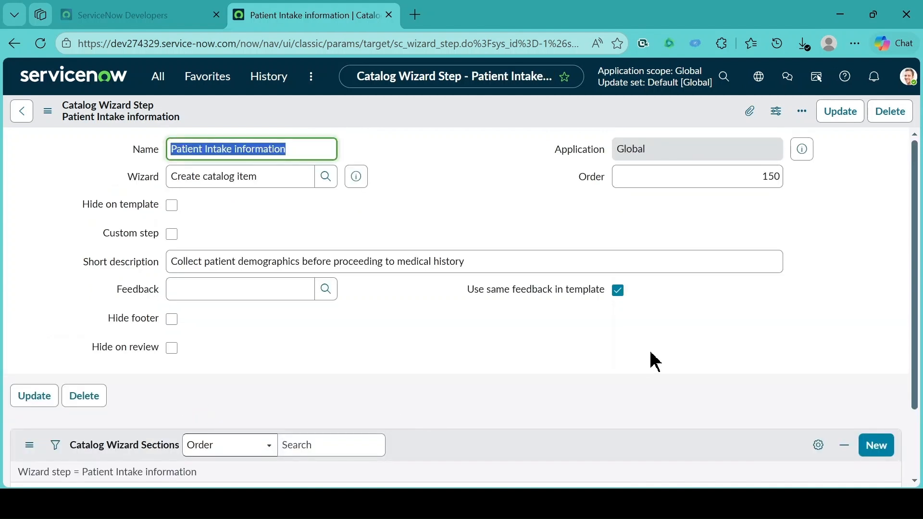
pyautogui.scroll(-3, 656, 361)
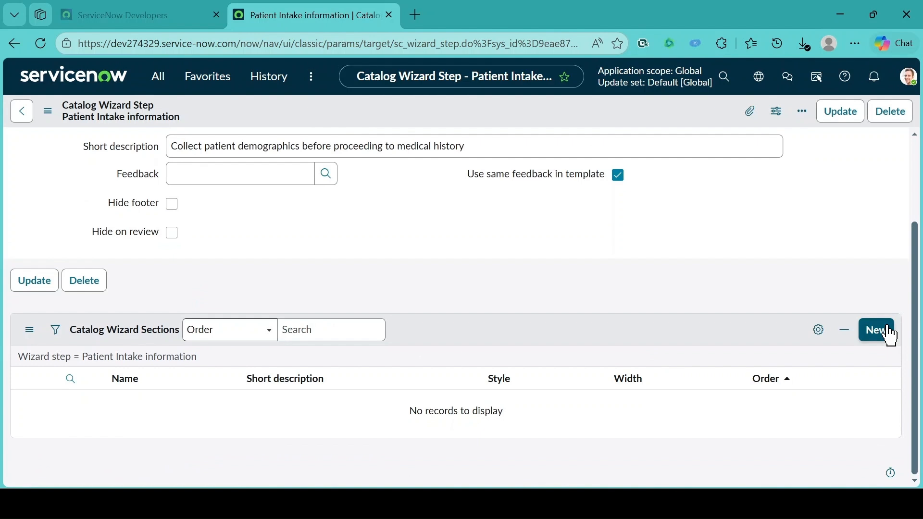
pyautogui.click(888, 331)
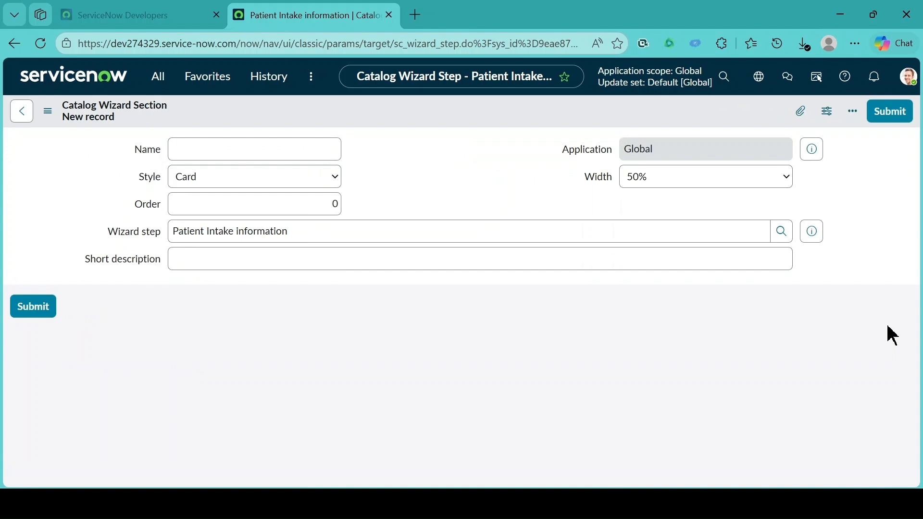
pyautogui.click(228, 156)
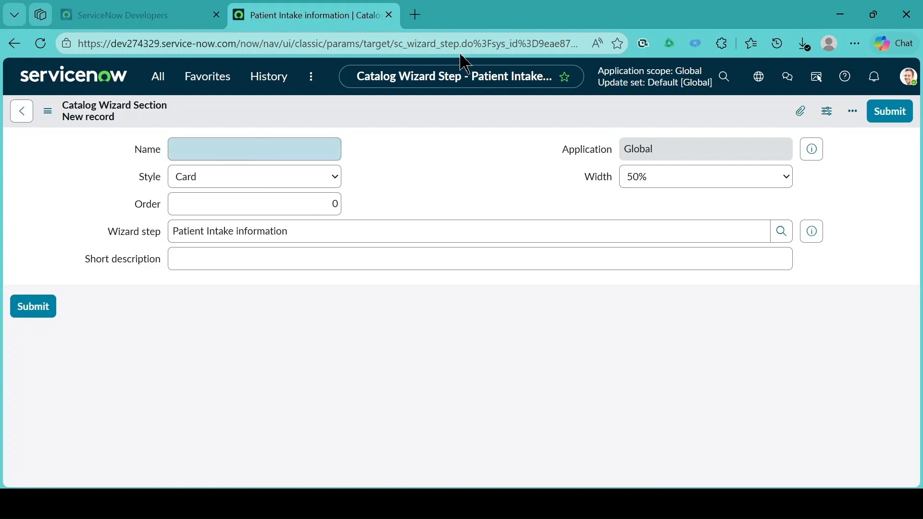
pyautogui.click(247, 152)
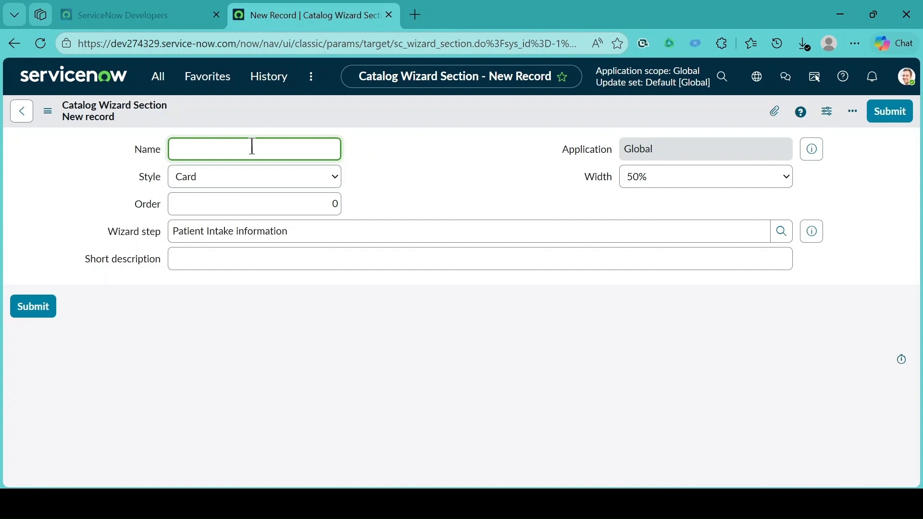
pyautogui.write('Patient Intake')
pyautogui.write('detail')
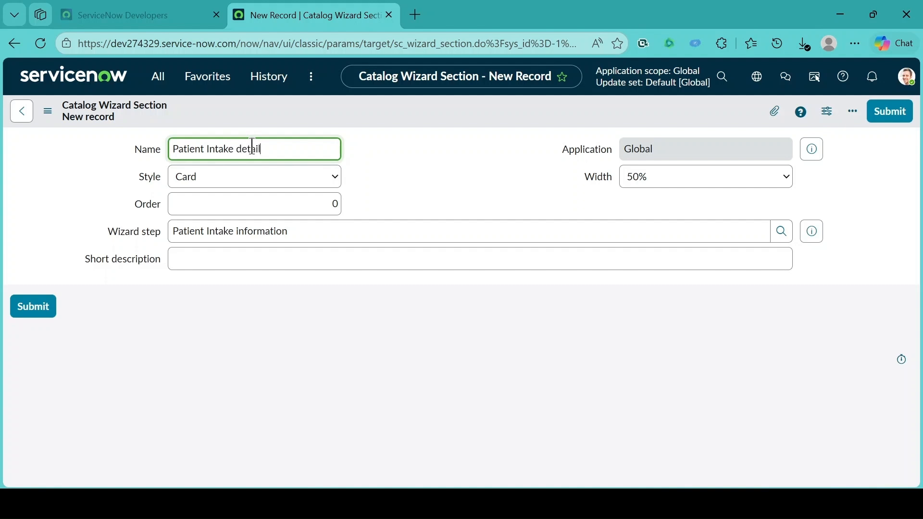
pyautogui.write('s')
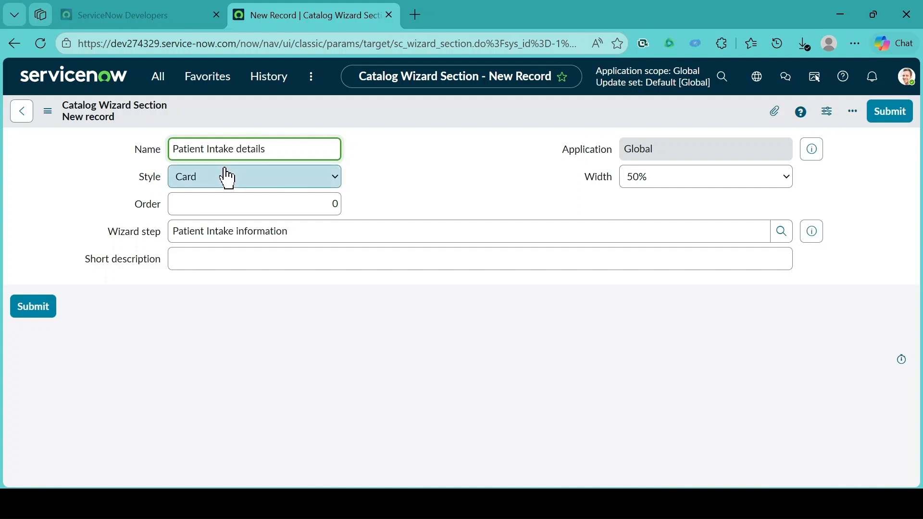
# - Keep the section's Card style, set its width to 100%, and save it without leaving its record
pyautogui.click(330, 179)
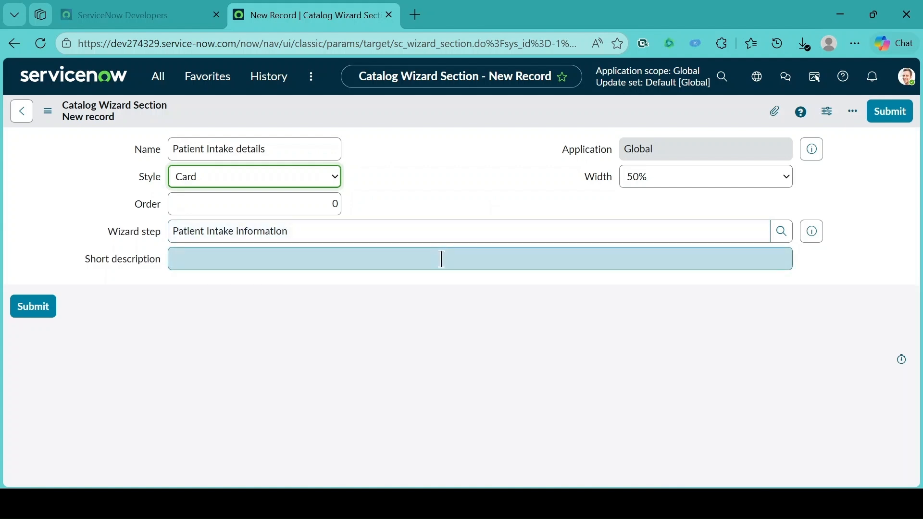
pyautogui.click(686, 186)
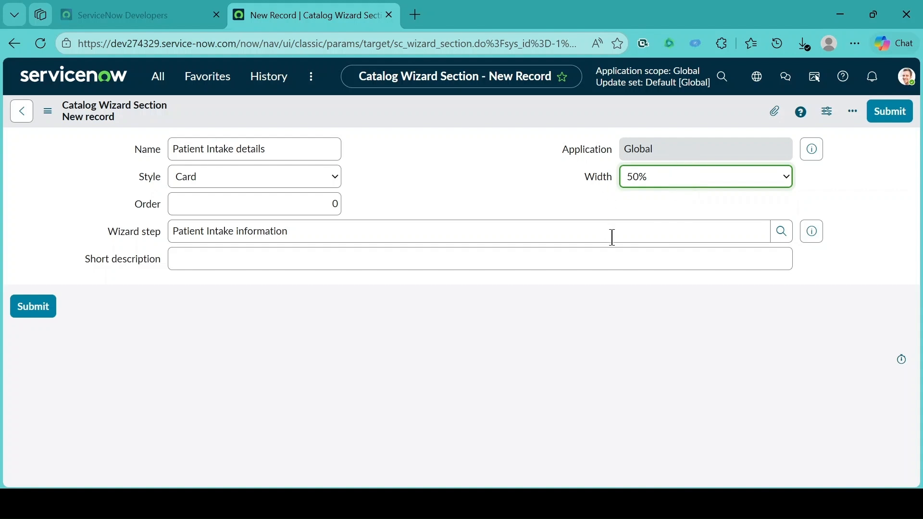
pyautogui.click(673, 221)
pyautogui.rightClick(247, 106)
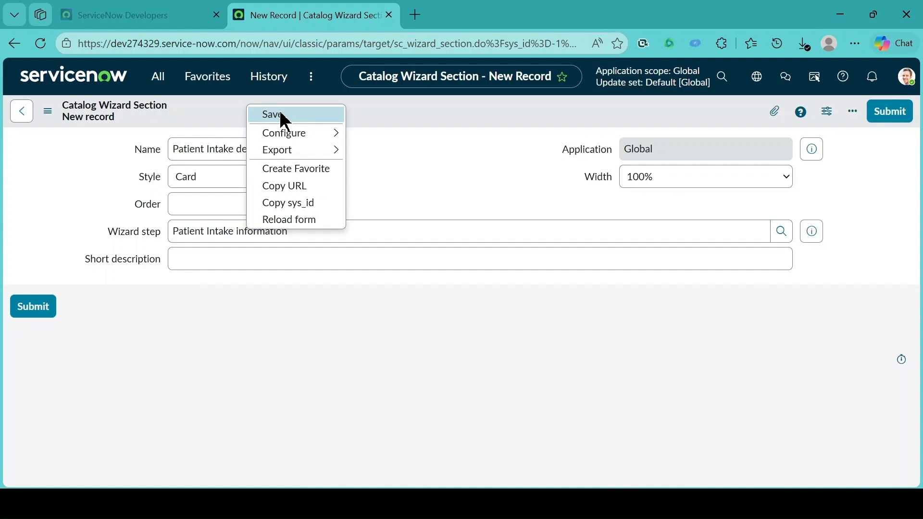
pyautogui.click(285, 122)
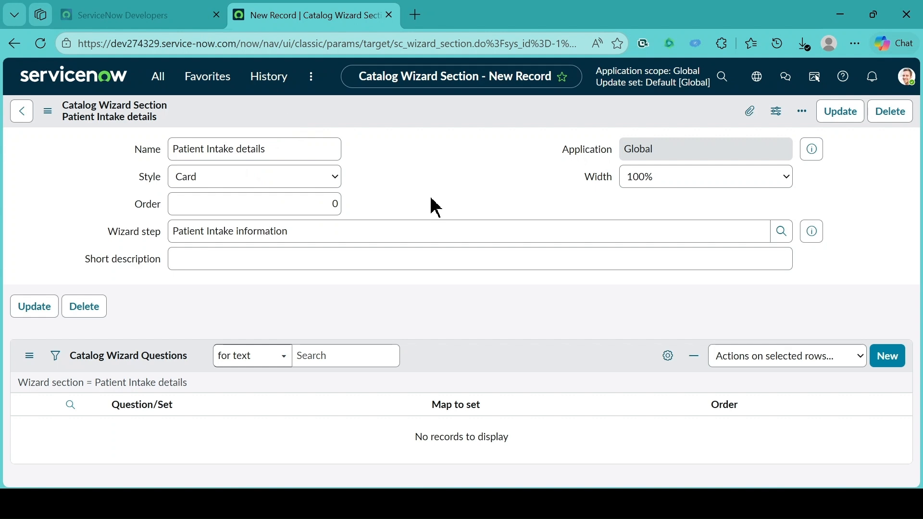
# - Add a catalog wizard question to the Patient Intake details section using "Select the attending Physician for this patient", and save it
pyautogui.scroll(-1, 435, 208)
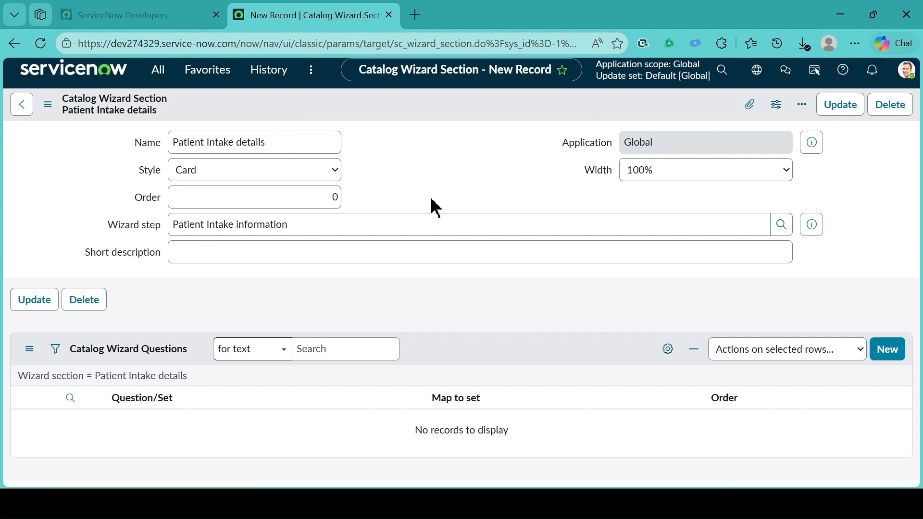
pyautogui.scroll(1, 431, 200)
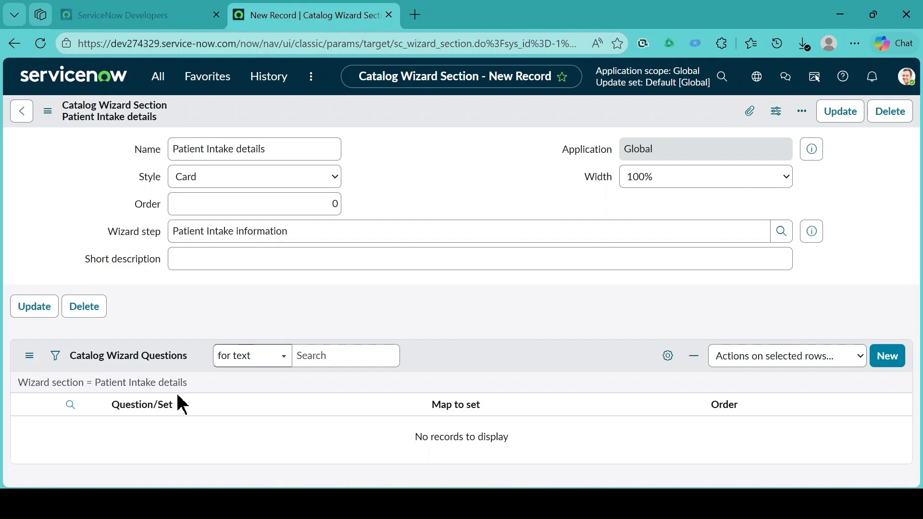
pyautogui.click(888, 356)
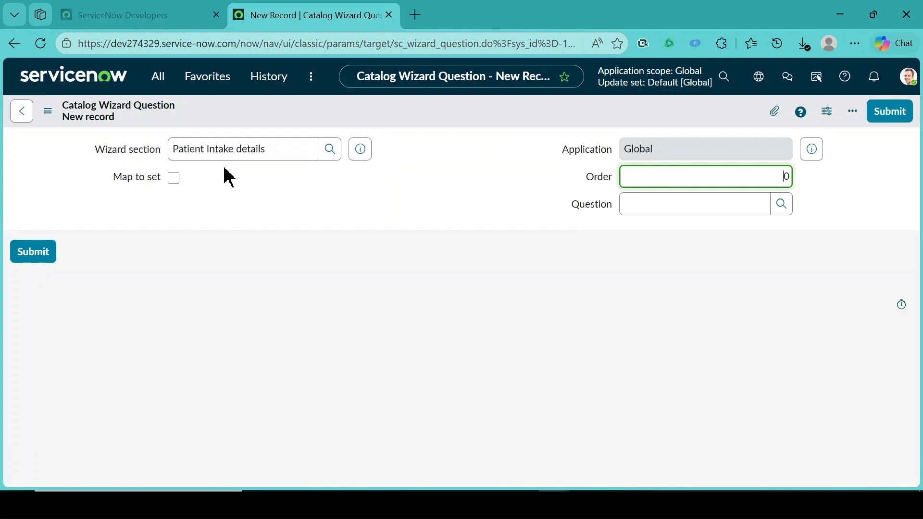
pyautogui.click(783, 206)
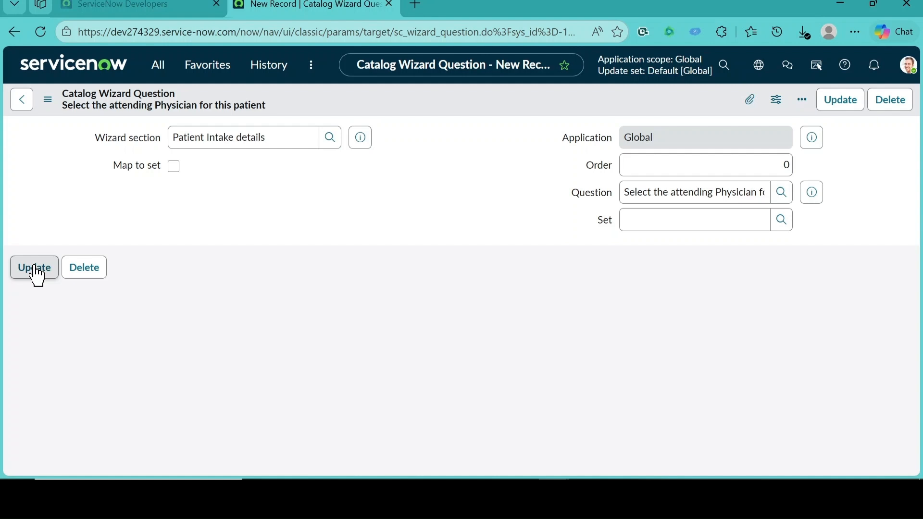
pyautogui.click(34, 268)
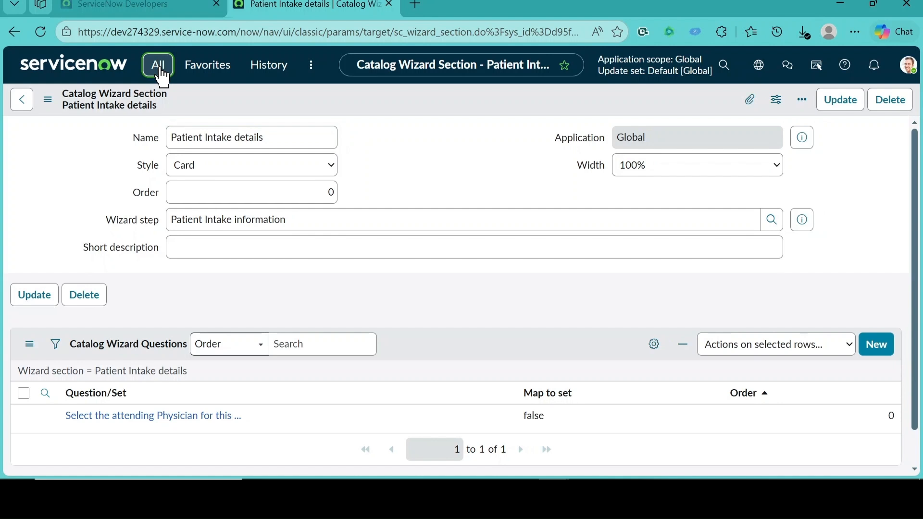
# - Search the application navigator for "catalog builder", open Catalog Builder, and look over its dashboard options
pyautogui.click(159, 66)
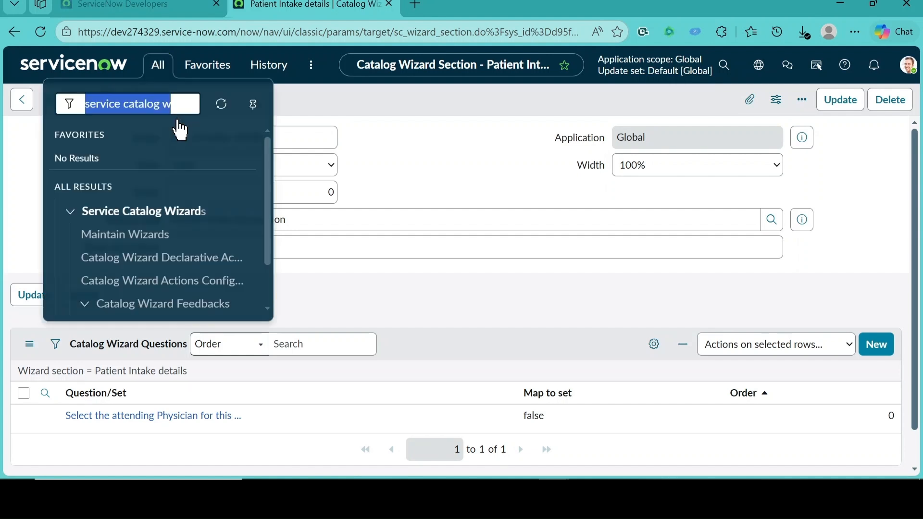
pyautogui.write('ca')
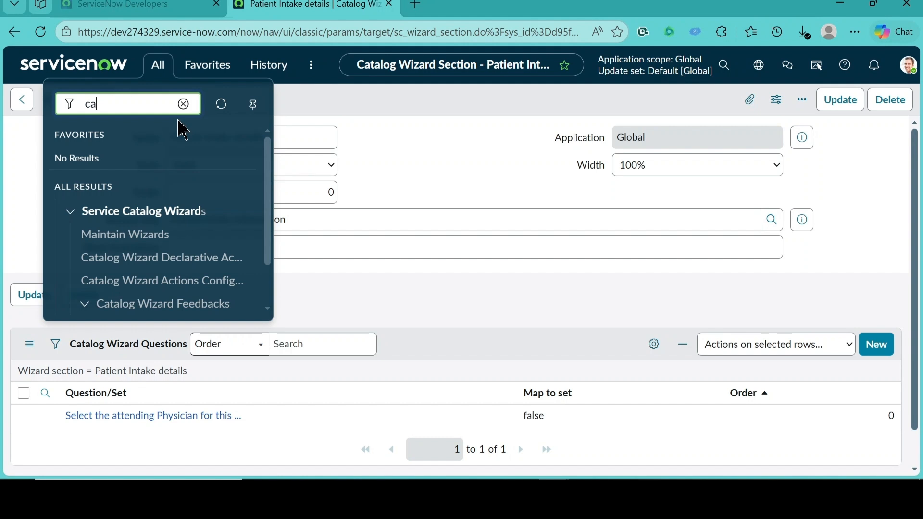
pyautogui.write('talog')
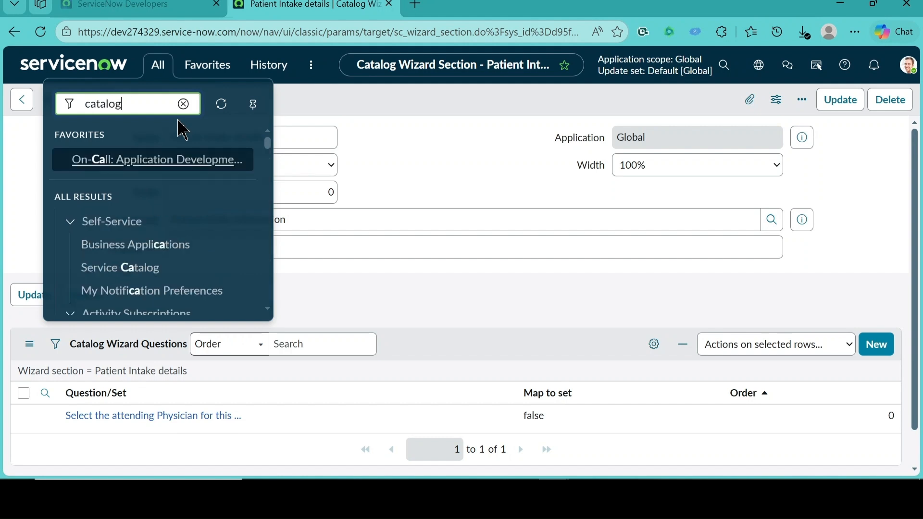
pyautogui.write(' builde')
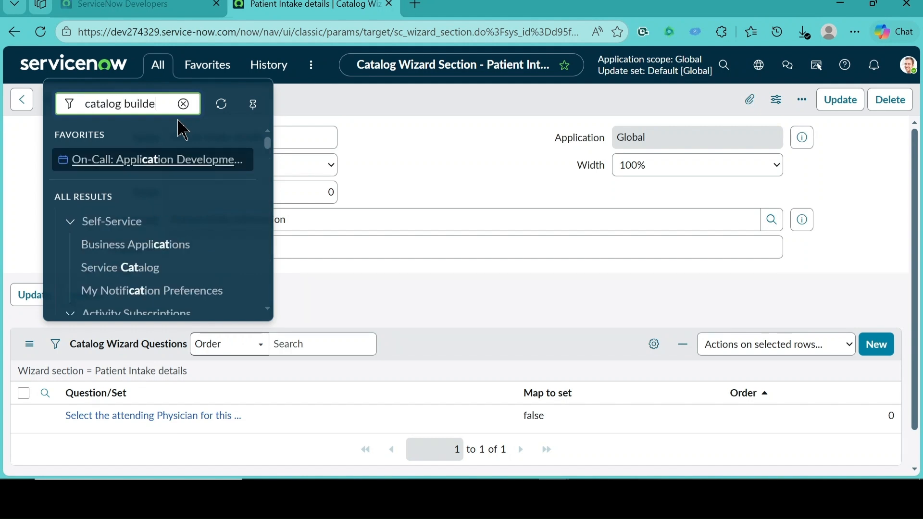
pyautogui.write('r')
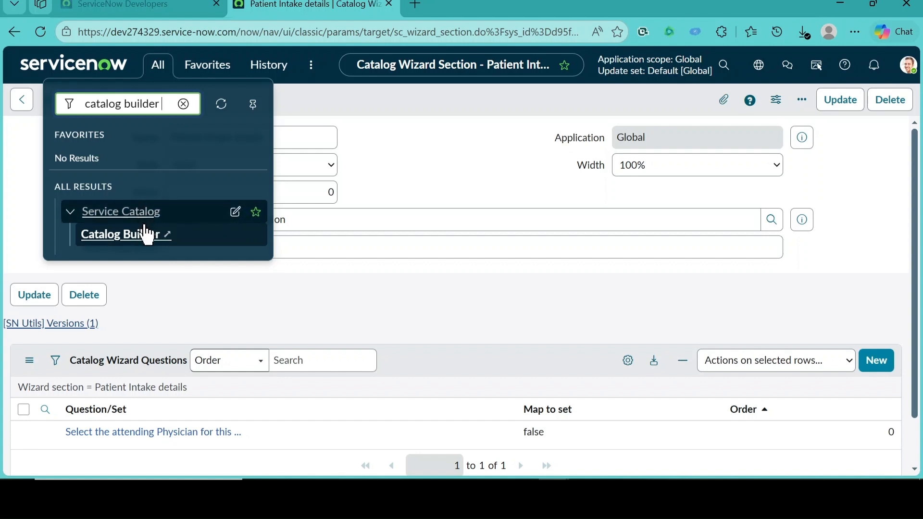
pyautogui.click(148, 244)
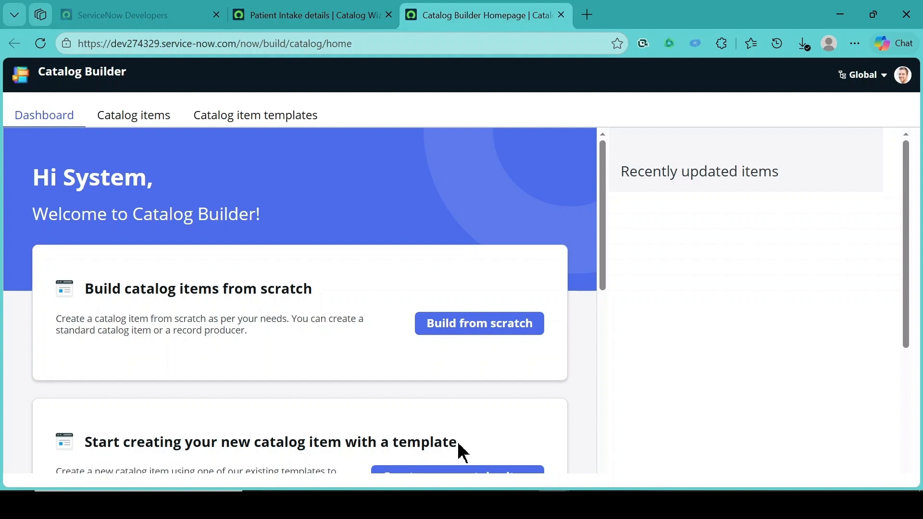
pyautogui.scroll(-3, 390, 250)
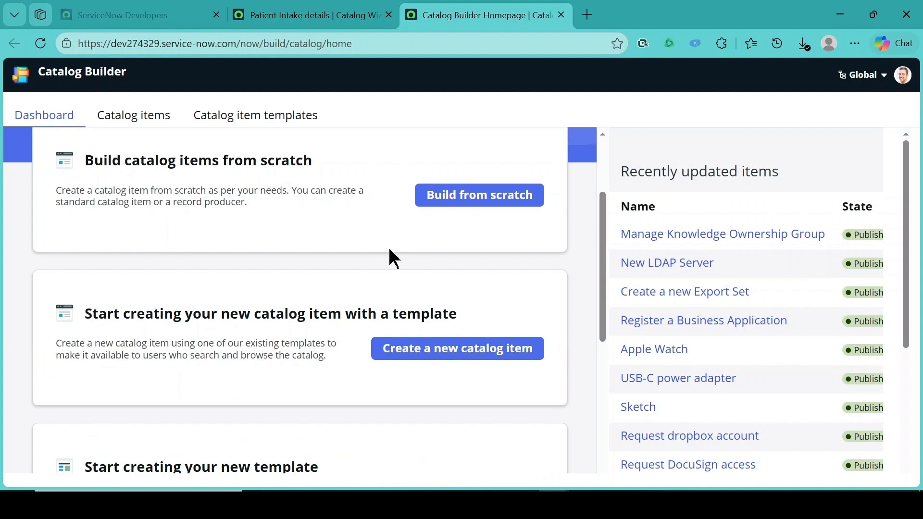
# - Start building a Standard catalog item from scratch and open its Patient Intake information step
pyautogui.scroll(3, 423, 298)
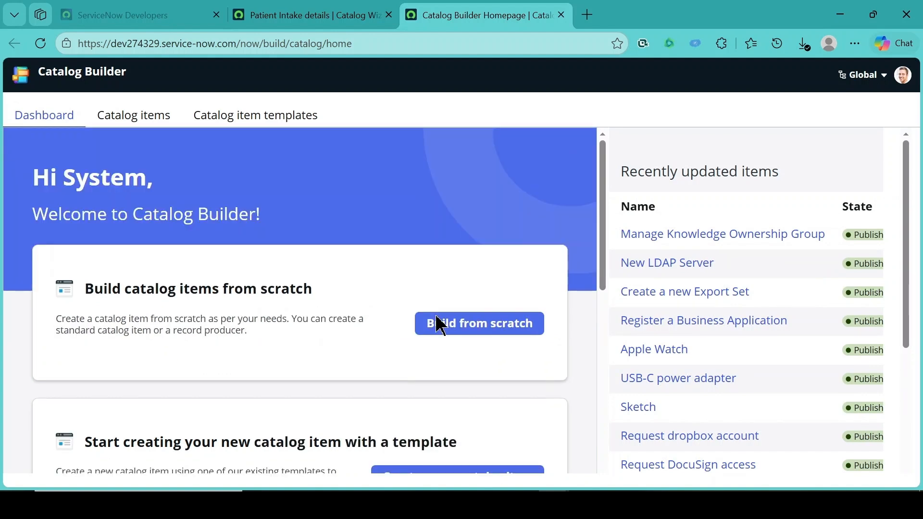
pyautogui.click(491, 332)
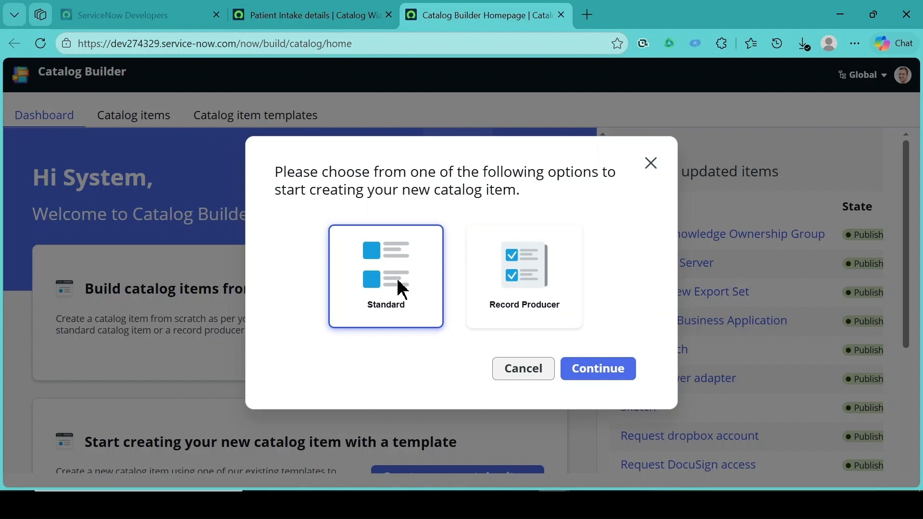
pyautogui.click(605, 375)
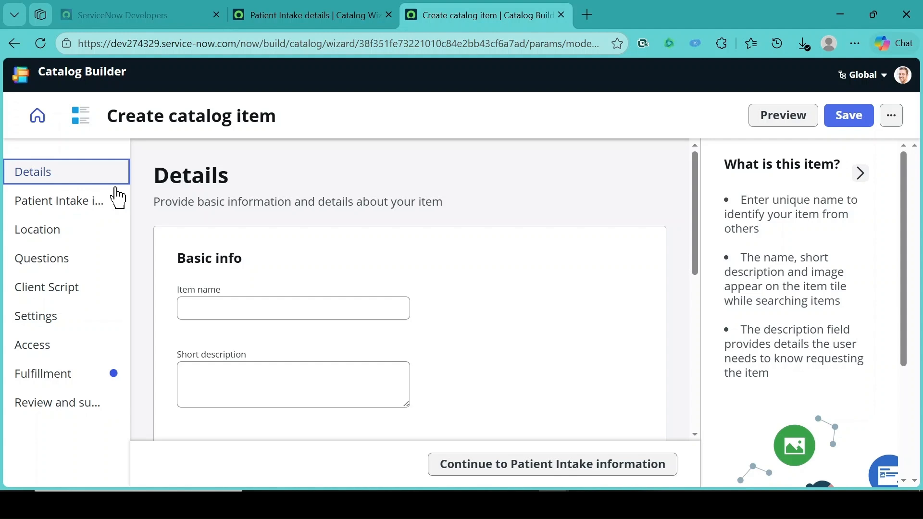
pyautogui.click(69, 202)
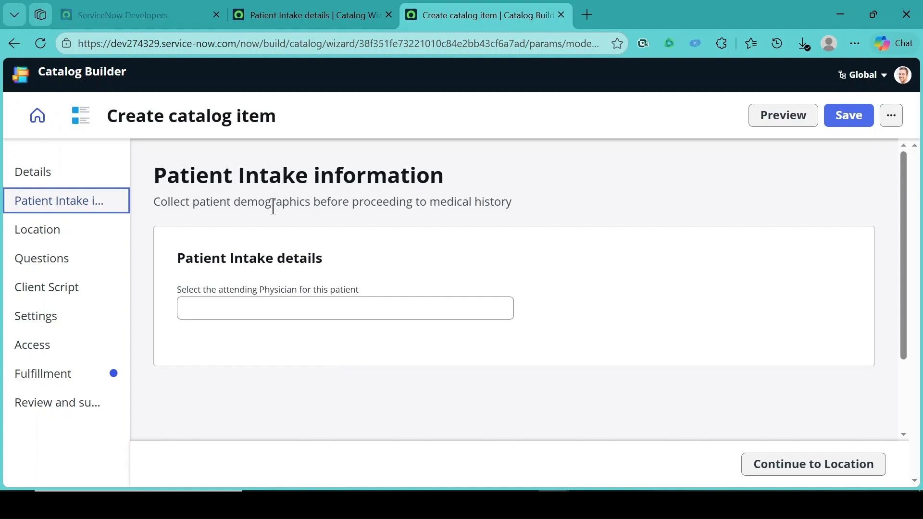
# - Choose an attending physician in the Patient Intake details section, and return to the dashboard discarding the unsaved changes
pyautogui.click(239, 306)
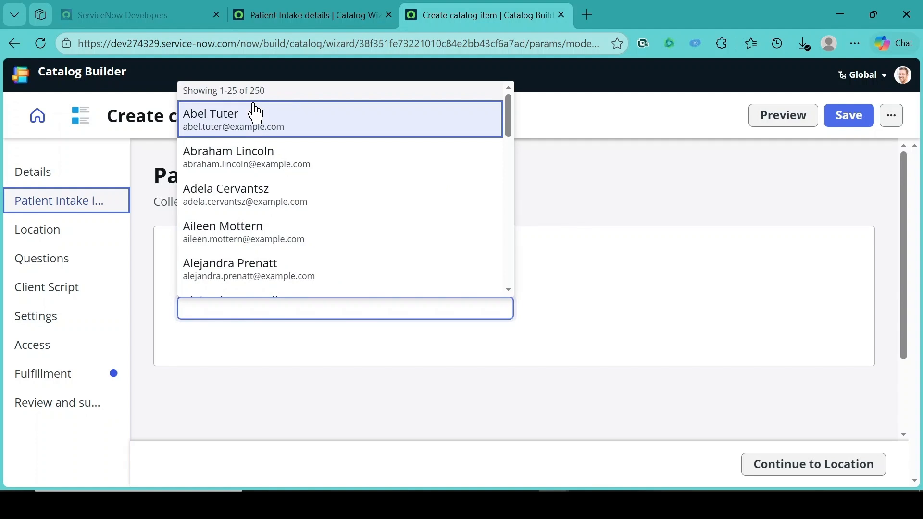
pyautogui.scroll(-10, 294, 222)
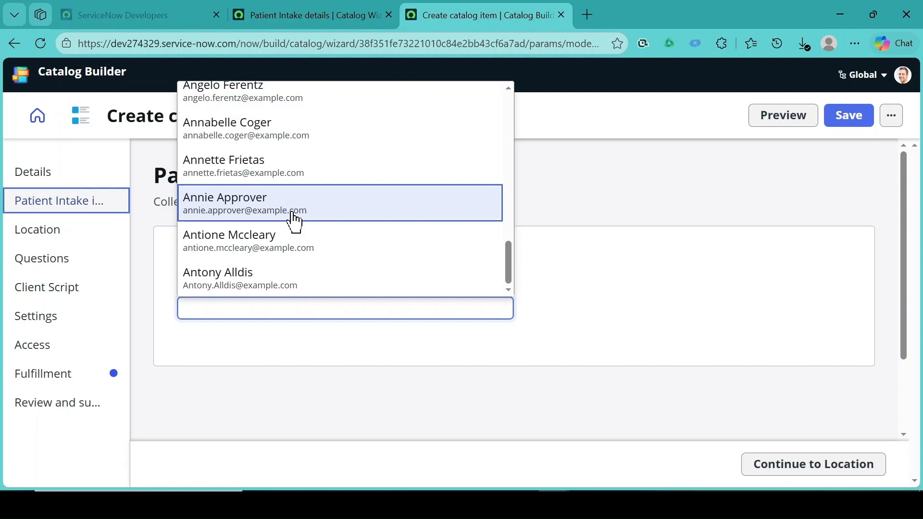
pyautogui.click(294, 222)
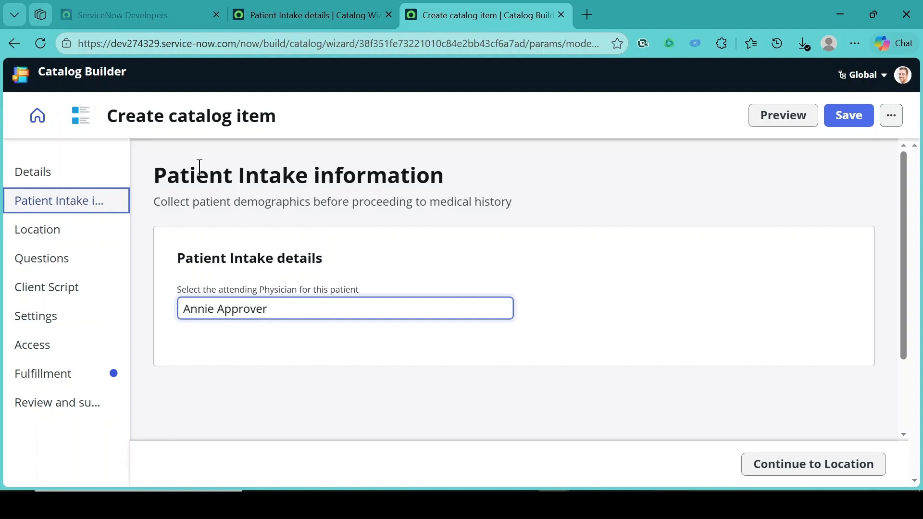
pyautogui.click(38, 120)
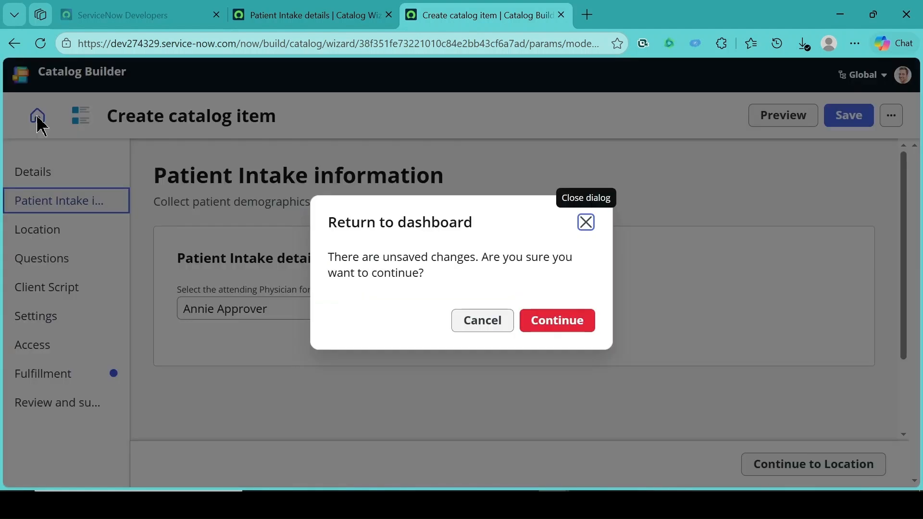
pyautogui.click(579, 322)
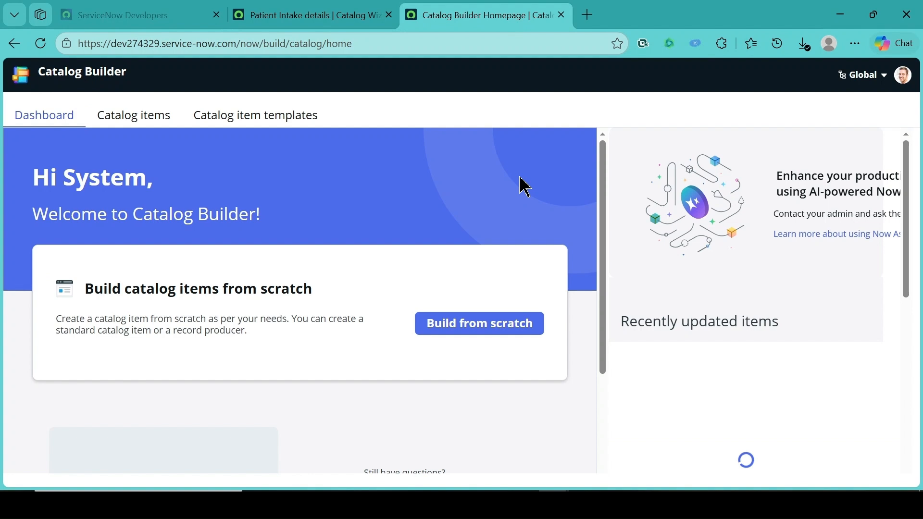
# - Start a new catalog item from a template and select the Standard items in Service Catalog template
pyautogui.scroll(-3, 303, 258)
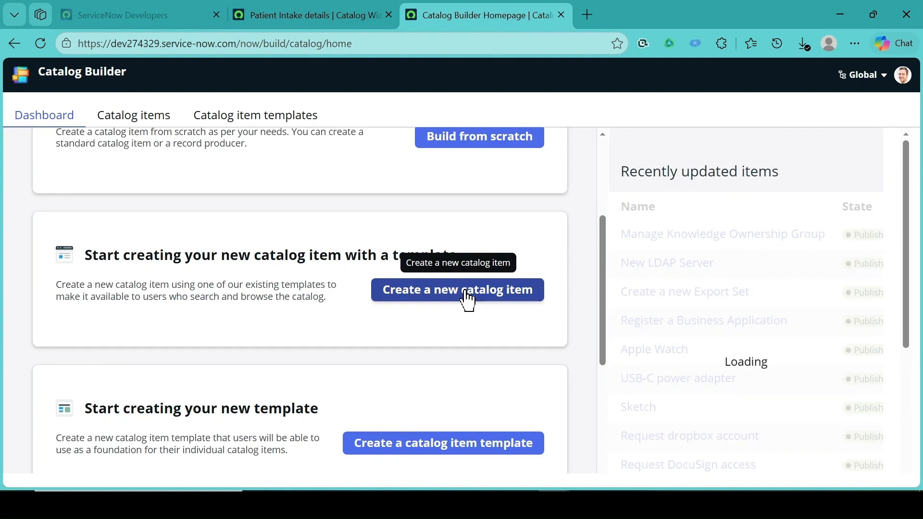
pyautogui.click(467, 301)
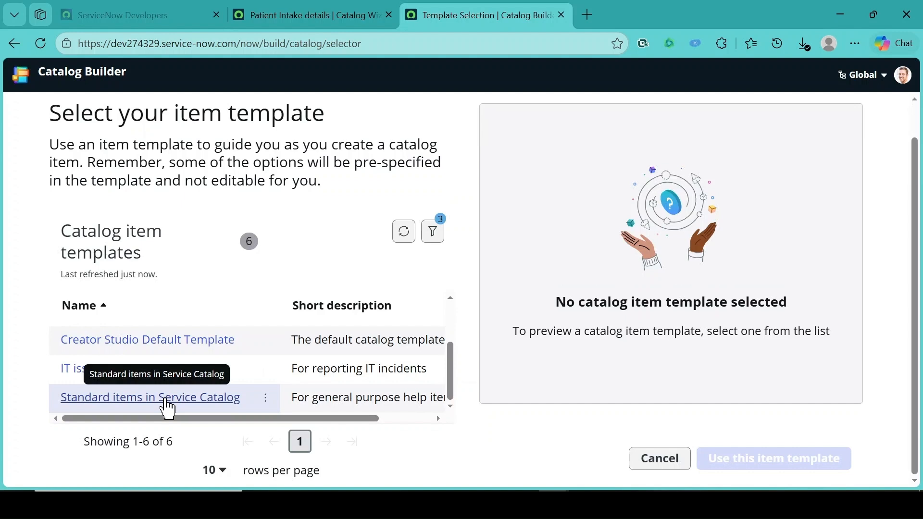
pyautogui.click(168, 408)
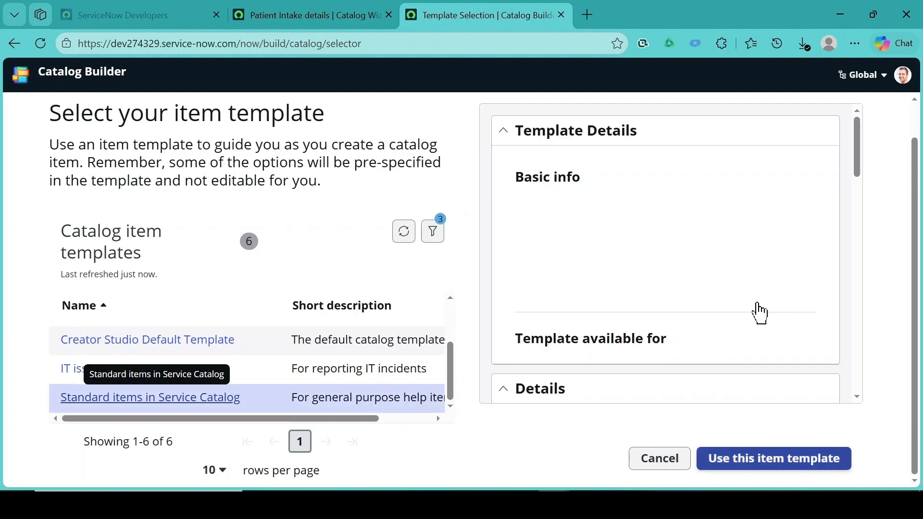
# - Examine the selected template's preview, including its Template Details, Details, Patient Intake information and Location sections
pyautogui.scroll(-5, 759, 312)
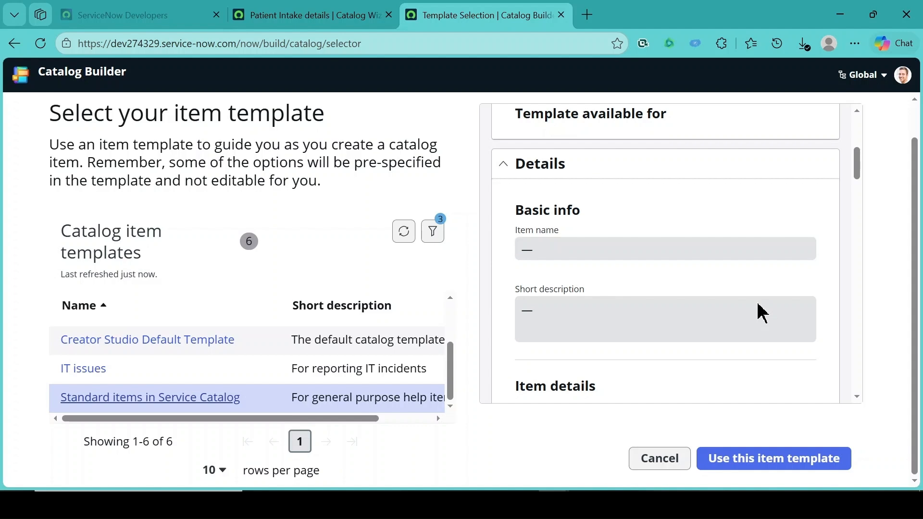
pyautogui.scroll(-5, 672, 177)
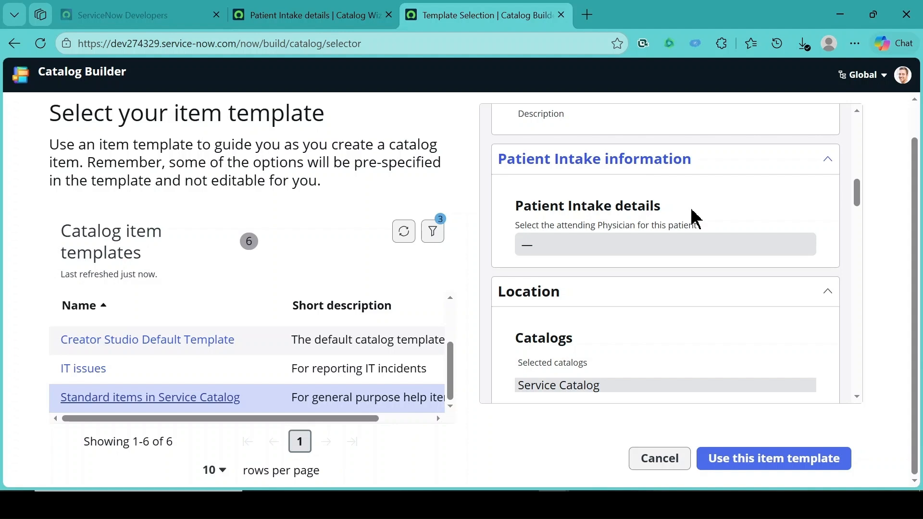
pyautogui.scroll(-2, 694, 219)
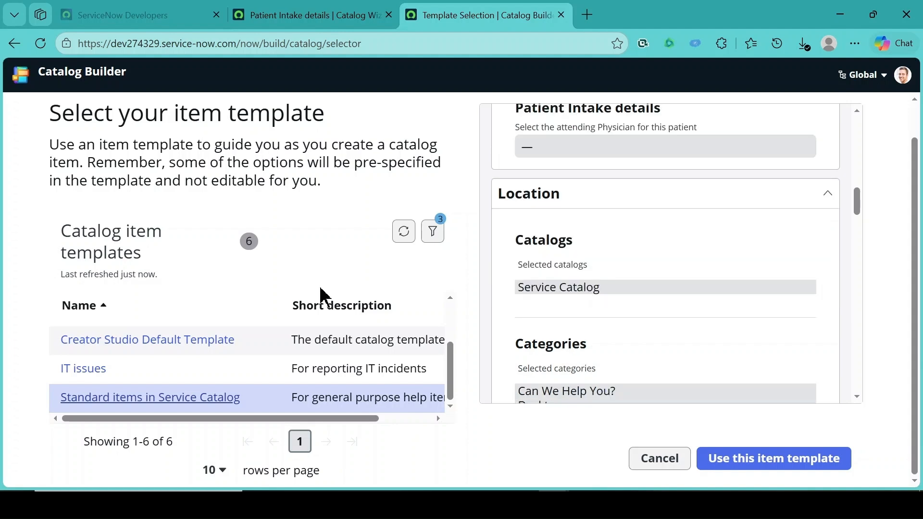
pyautogui.scroll(5, 682, 247)
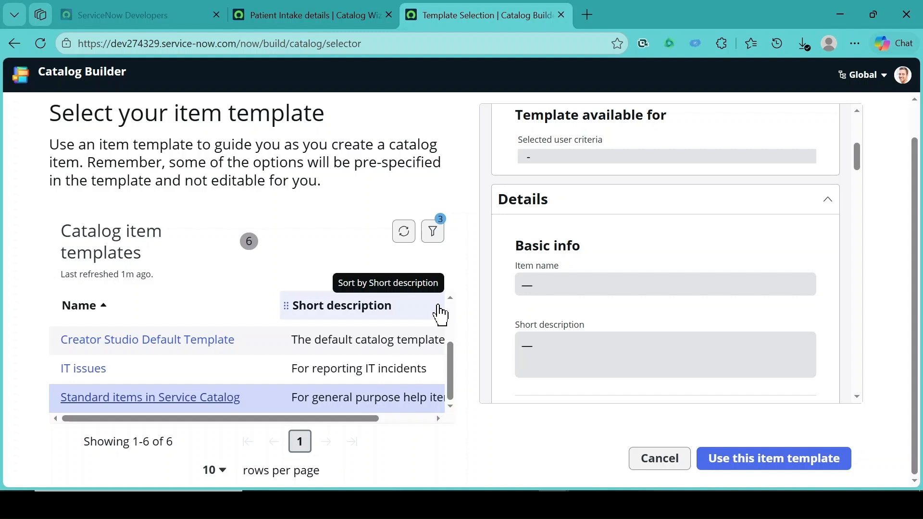
pyautogui.scroll(1, 535, 210)
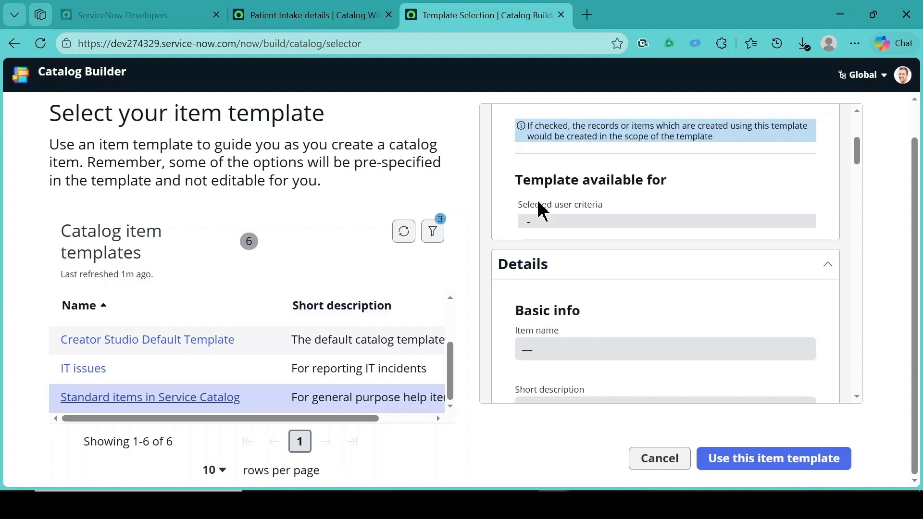
pyautogui.scroll(1, 542, 211)
pyautogui.scroll(-1, 537, 201)
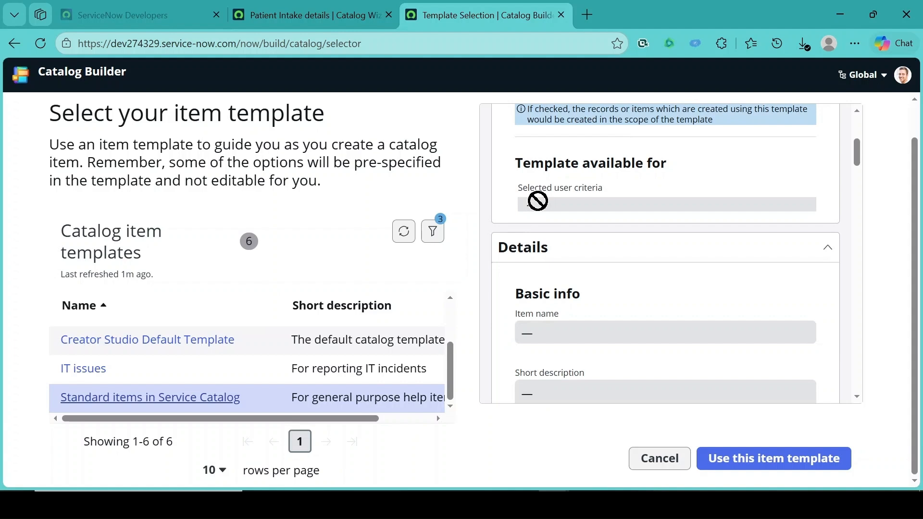
pyautogui.scroll(1, 552, 284)
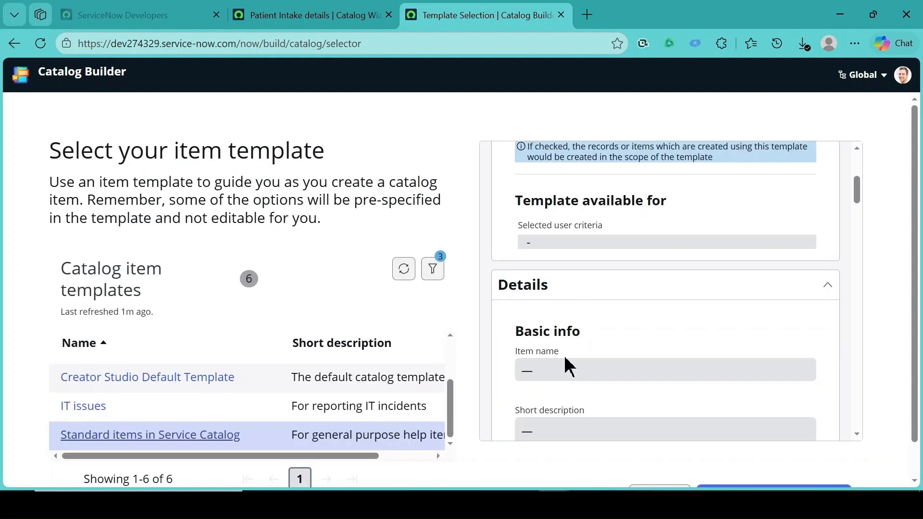
pyautogui.scroll(-3, 567, 368)
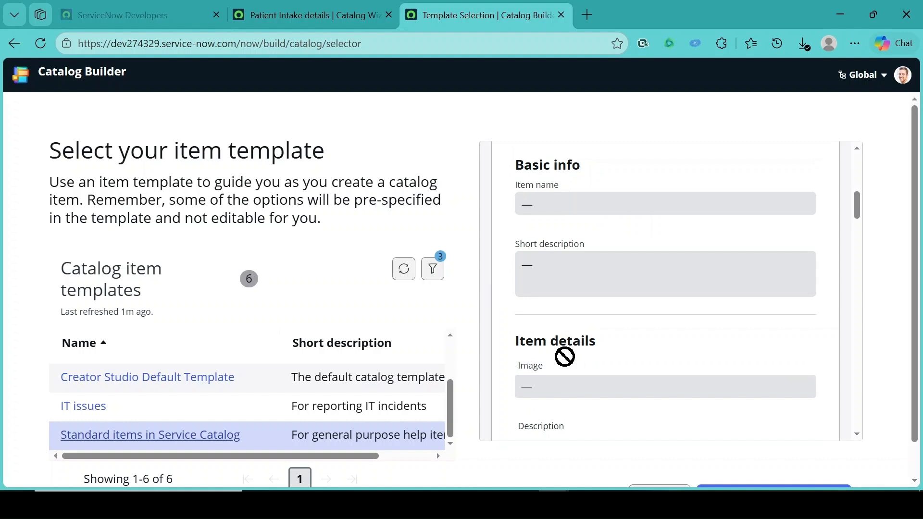
pyautogui.scroll(-2, 566, 360)
pyautogui.scroll(2, 567, 367)
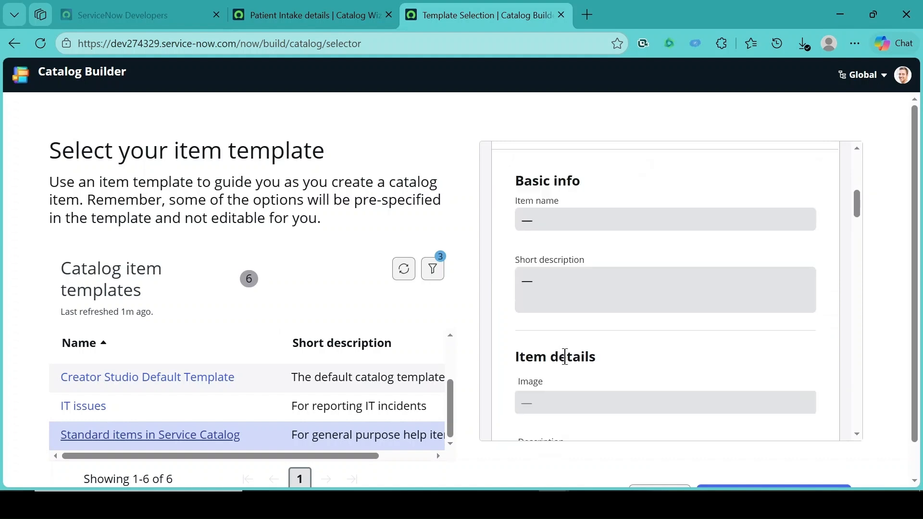
pyautogui.scroll(2, 566, 363)
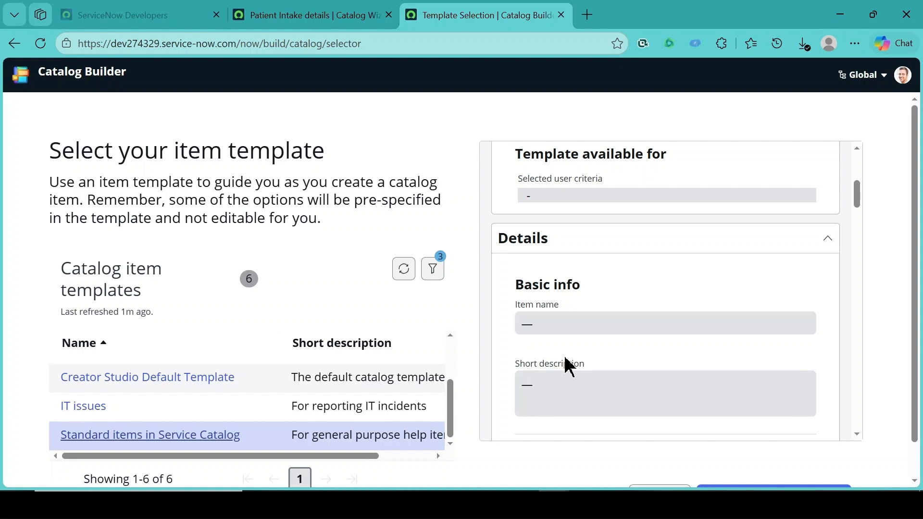
pyautogui.scroll(1, 568, 367)
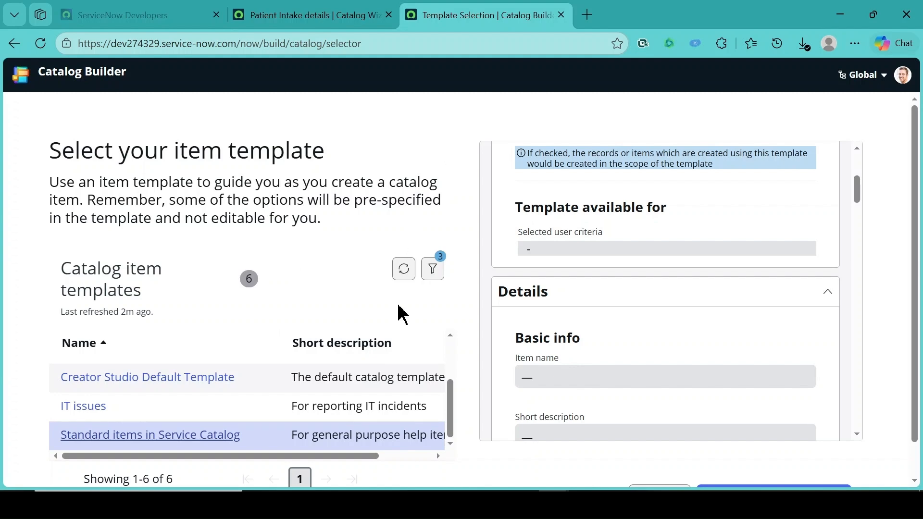
pyautogui.scroll(-1, 479, 348)
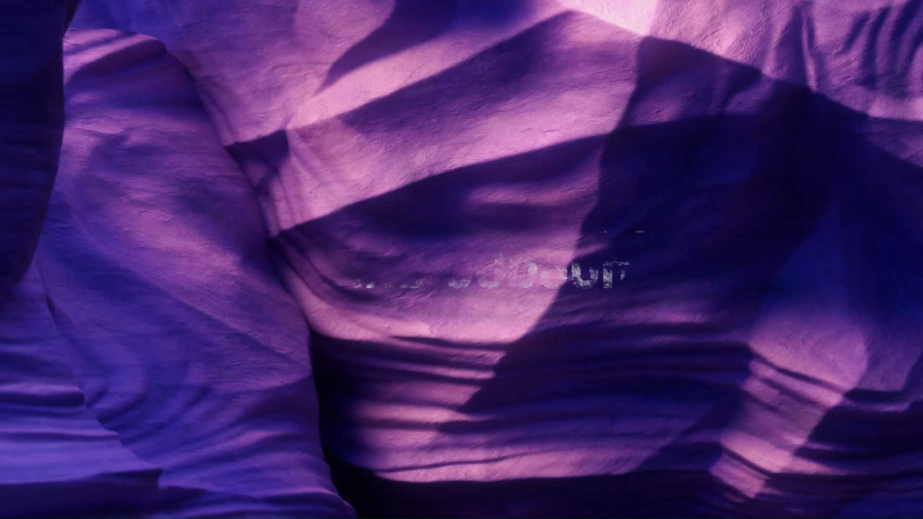